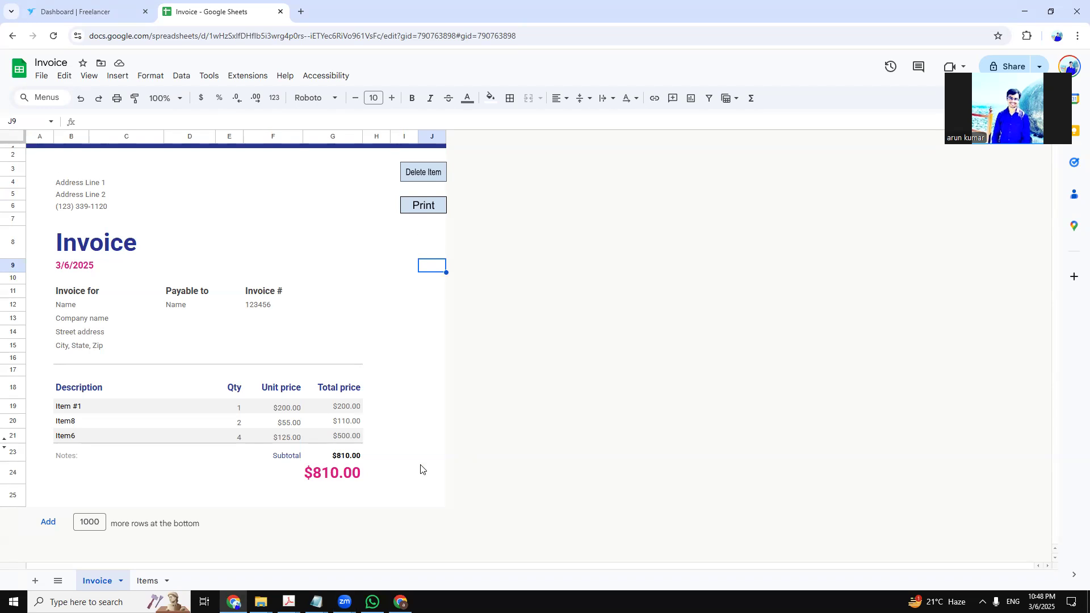
Point out the address lines and phone number in the invoice header
left_click(514, 440)
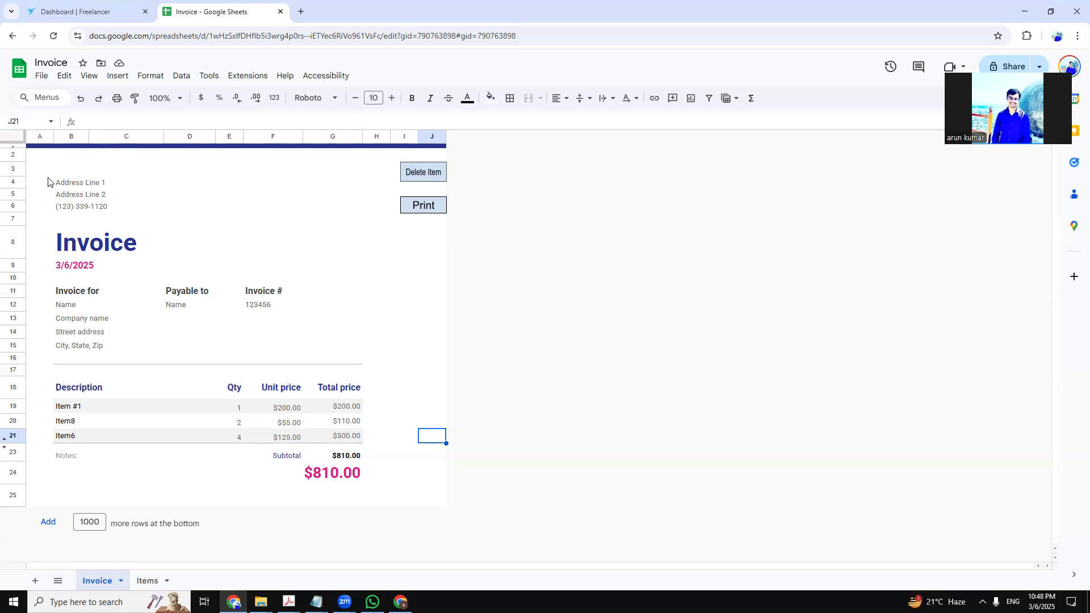
left_click(92, 194)
left_click(88, 209)
left_click(80, 182)
left_click(83, 198)
left_click(85, 206)
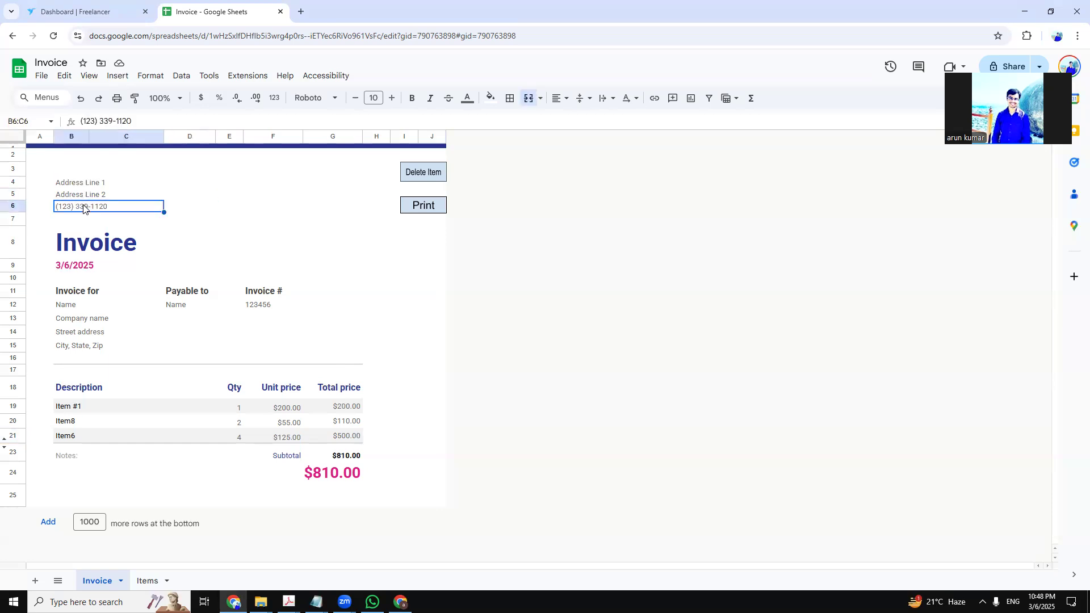
left_click(185, 223)
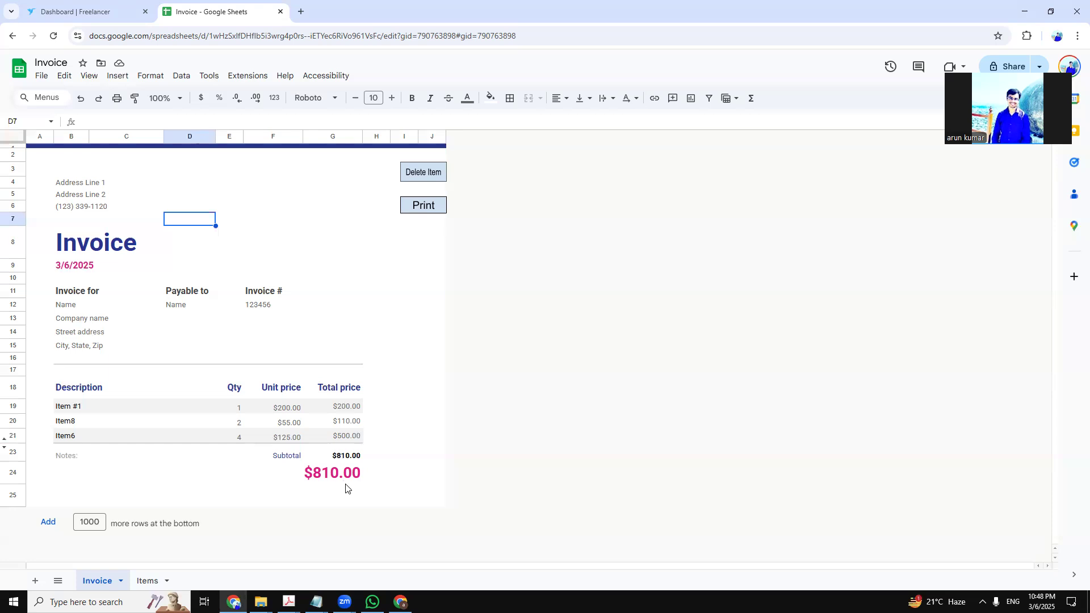
left_click(477, 468)
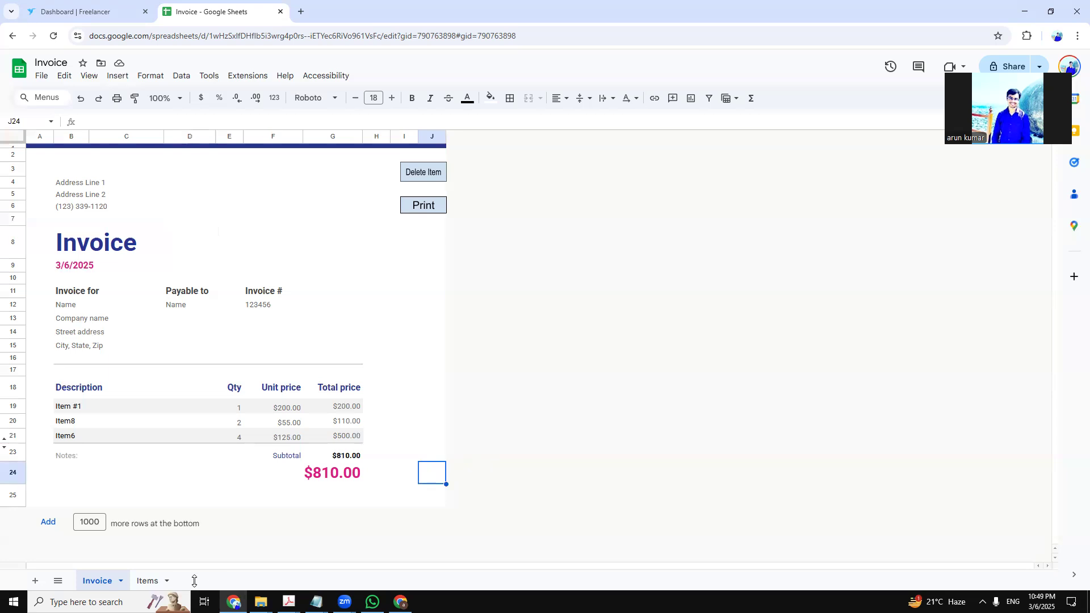
Add Item4 (qty 2 at $412.00) from the Items sheet via D5's Add choice, then view the invoice
left_click(149, 582)
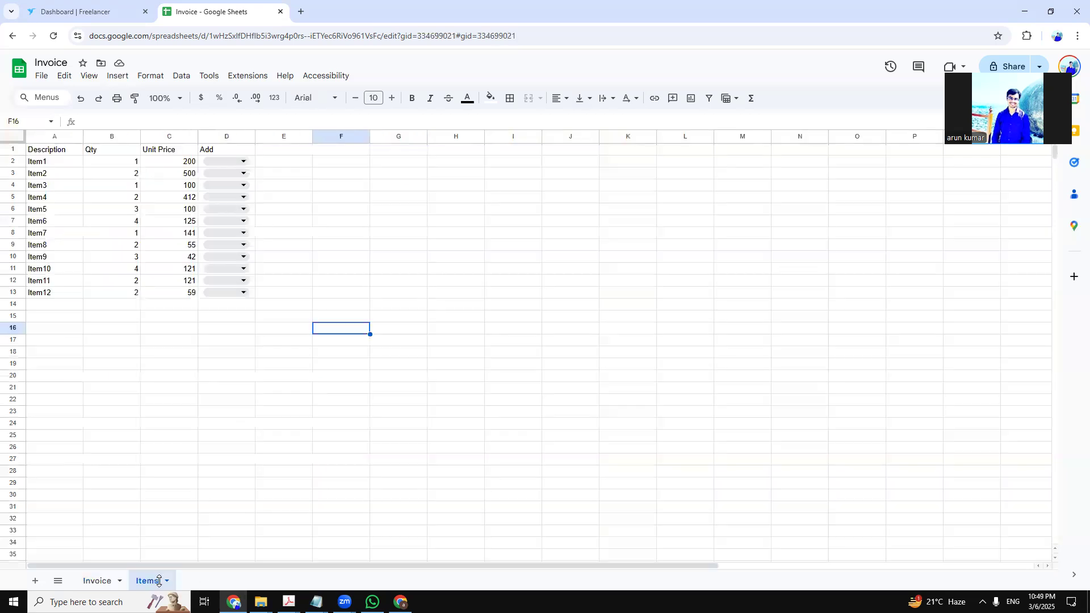
left_click(288, 482)
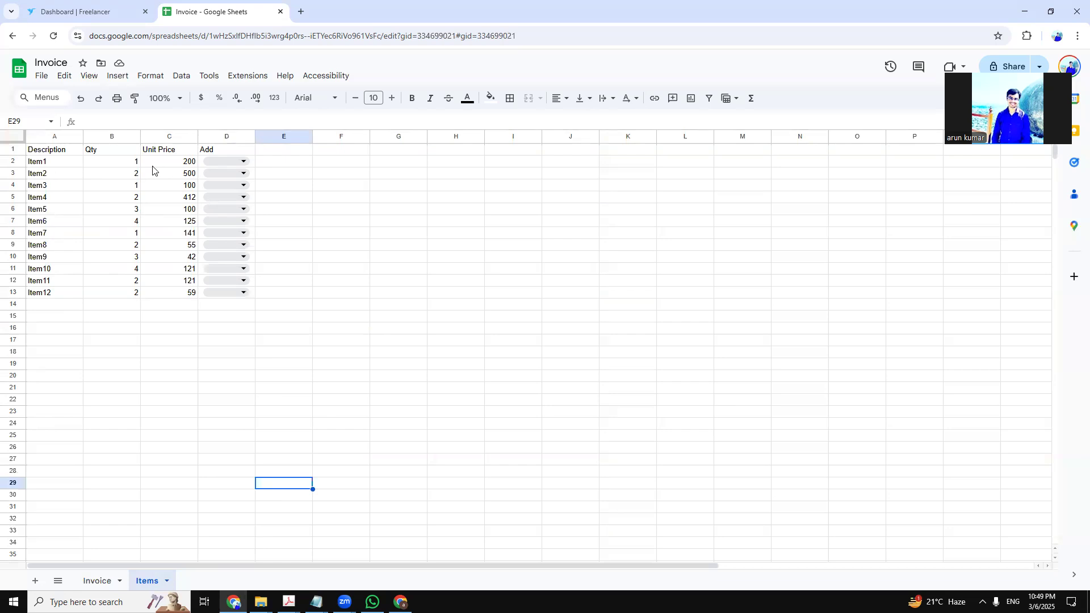
left_click(317, 164)
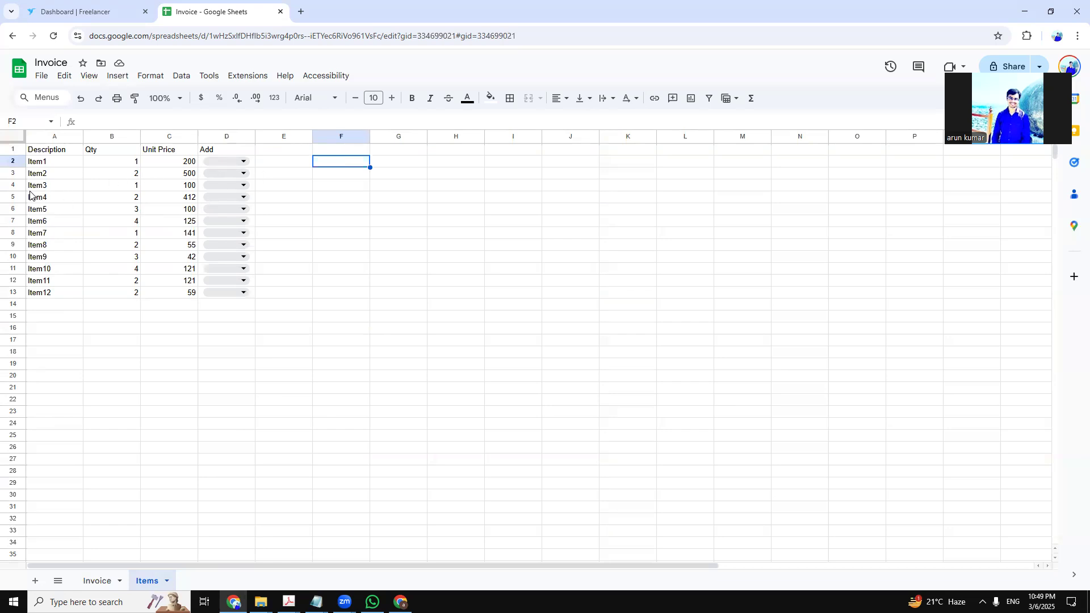
left_click(10, 198)
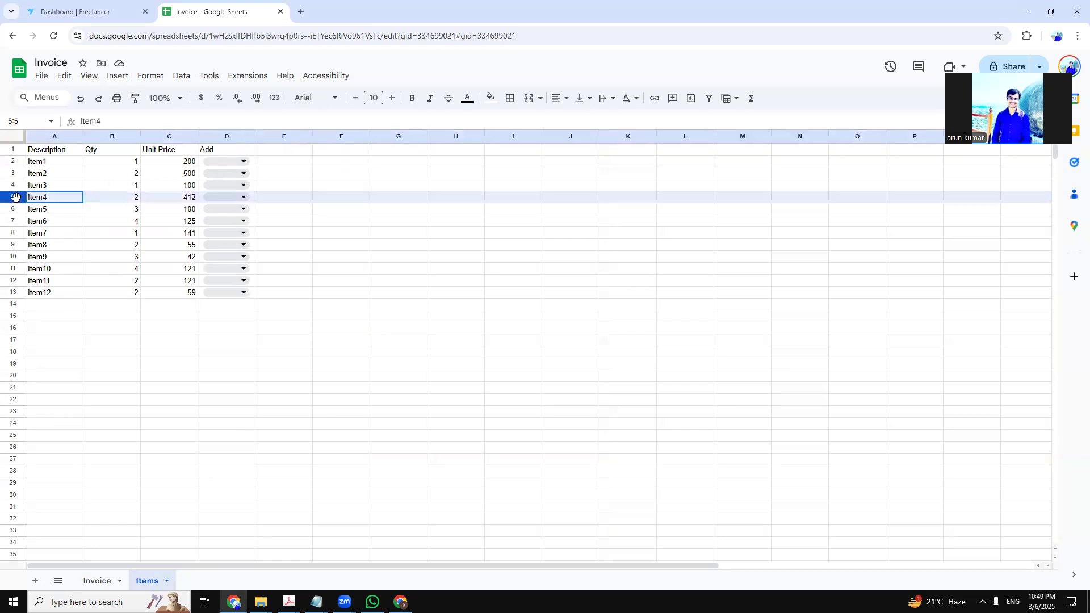
left_click(481, 214)
left_click(244, 197)
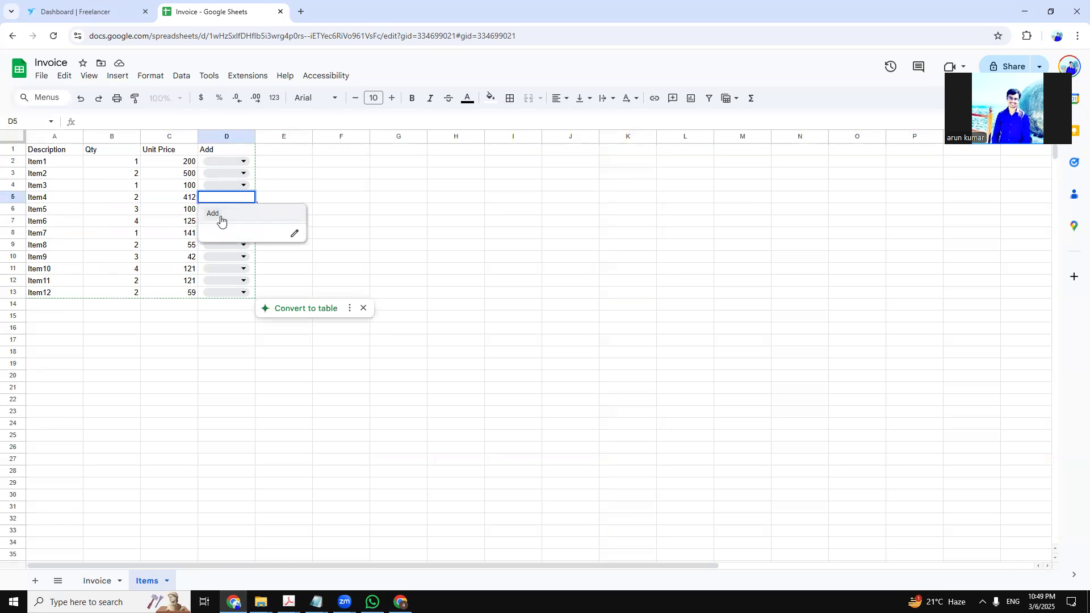
left_click(220, 220)
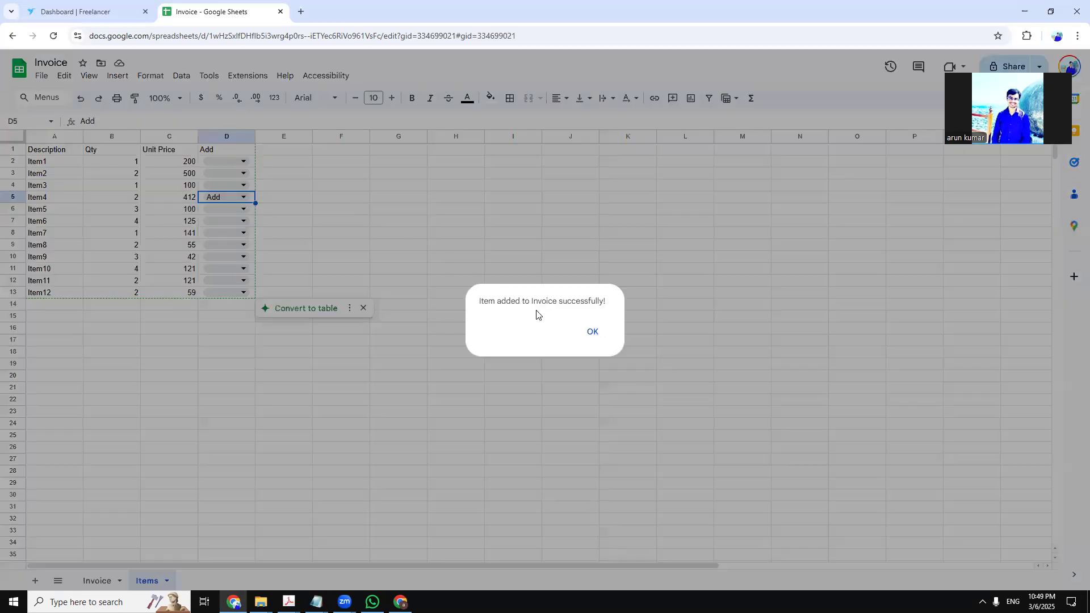
left_click(588, 328)
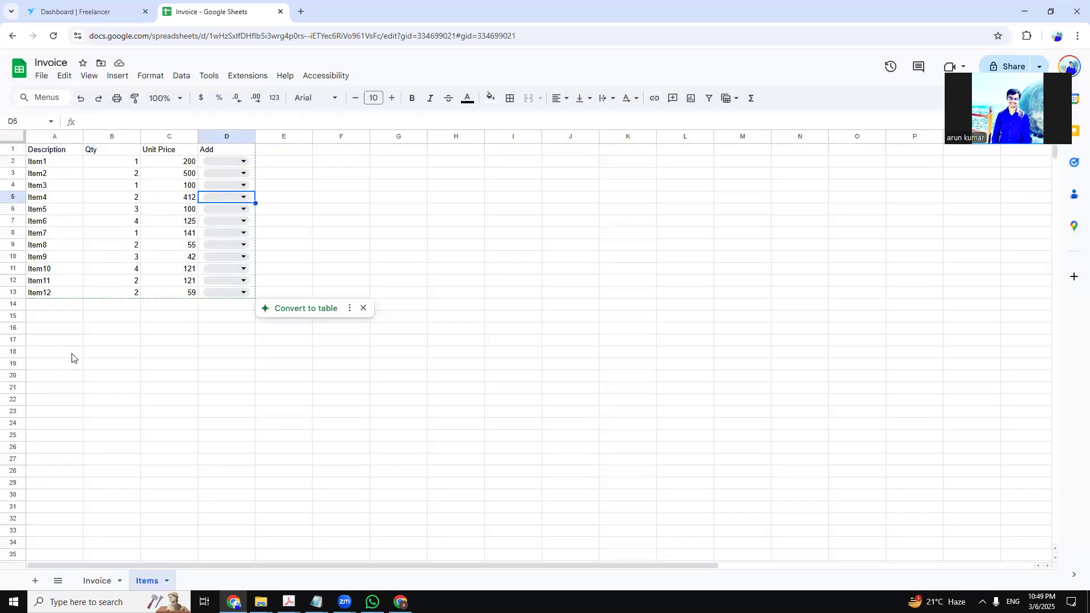
left_click(108, 582)
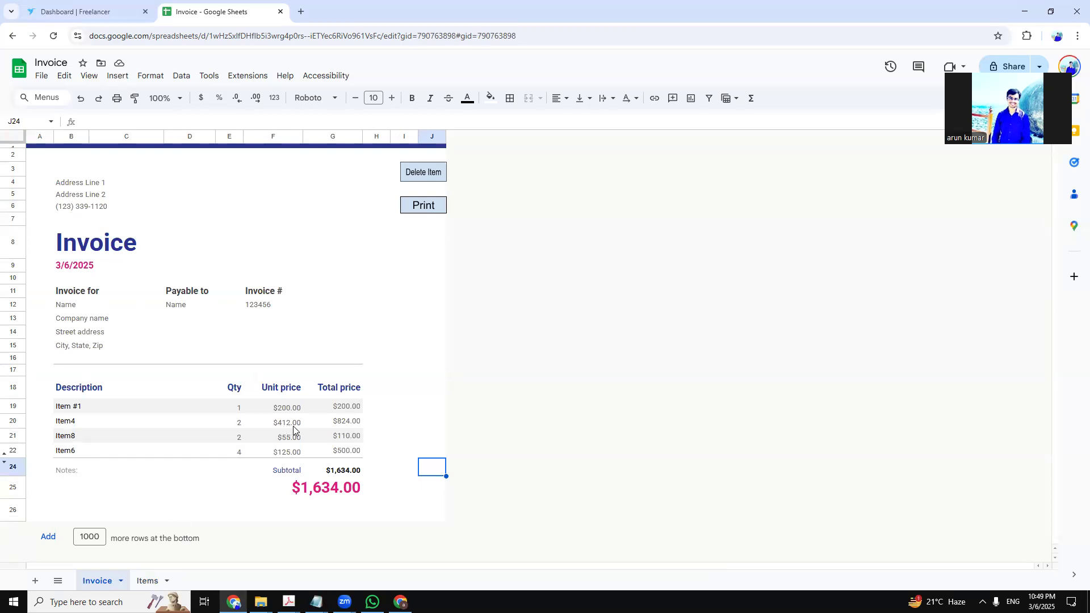
Check the invoice lists Item4 with a $1,634.00 total, then return to the Items sheet
left_click(440, 410)
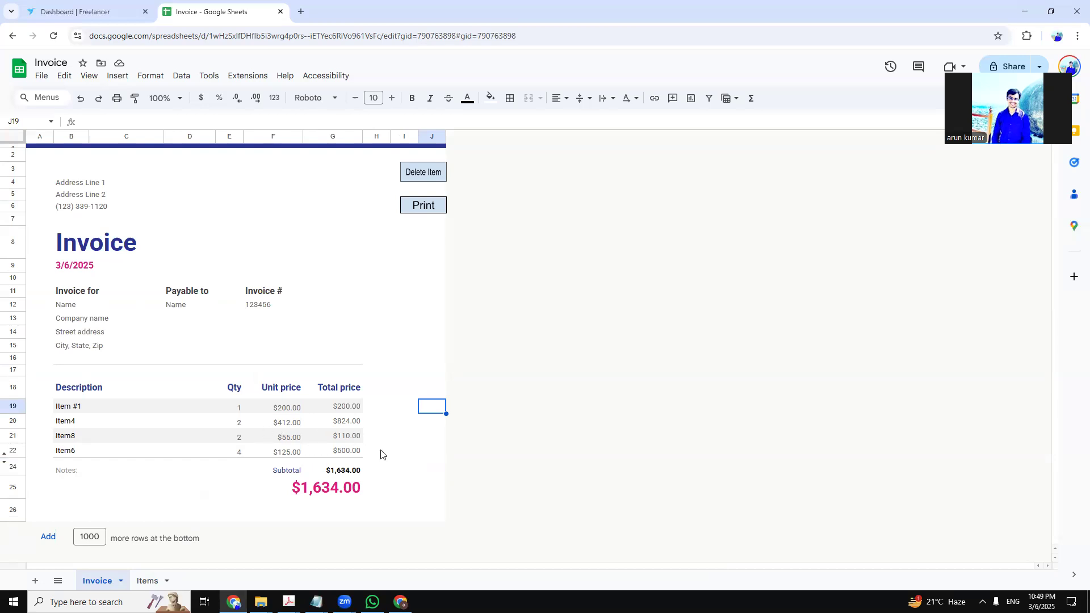
left_click(149, 580)
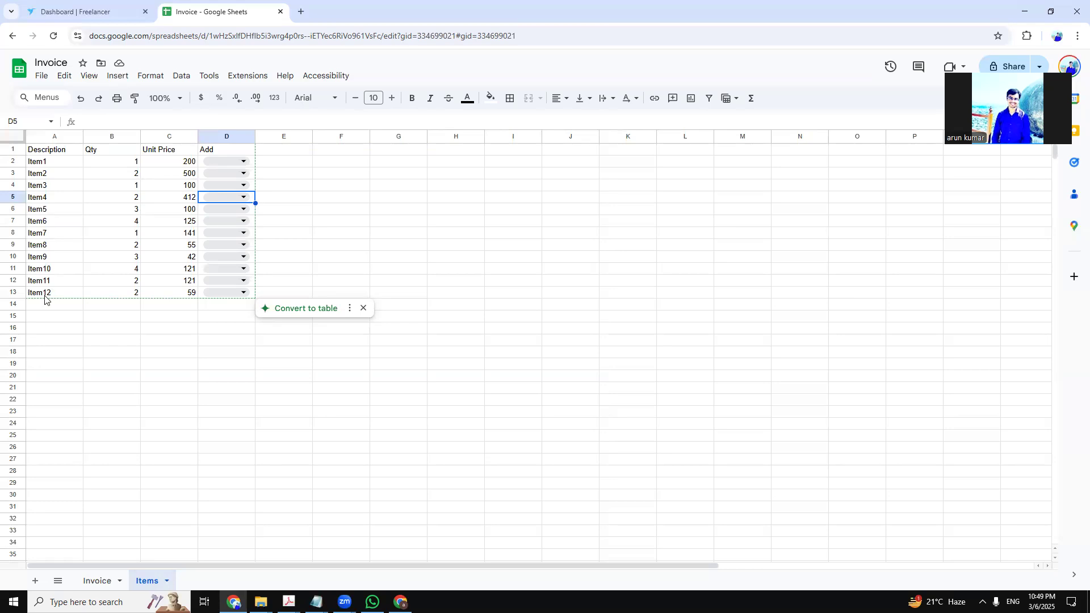
Add Item12 (qty 2 at $59.00) via D13's Add choice and view the $1,752.00 invoice
left_click(241, 295)
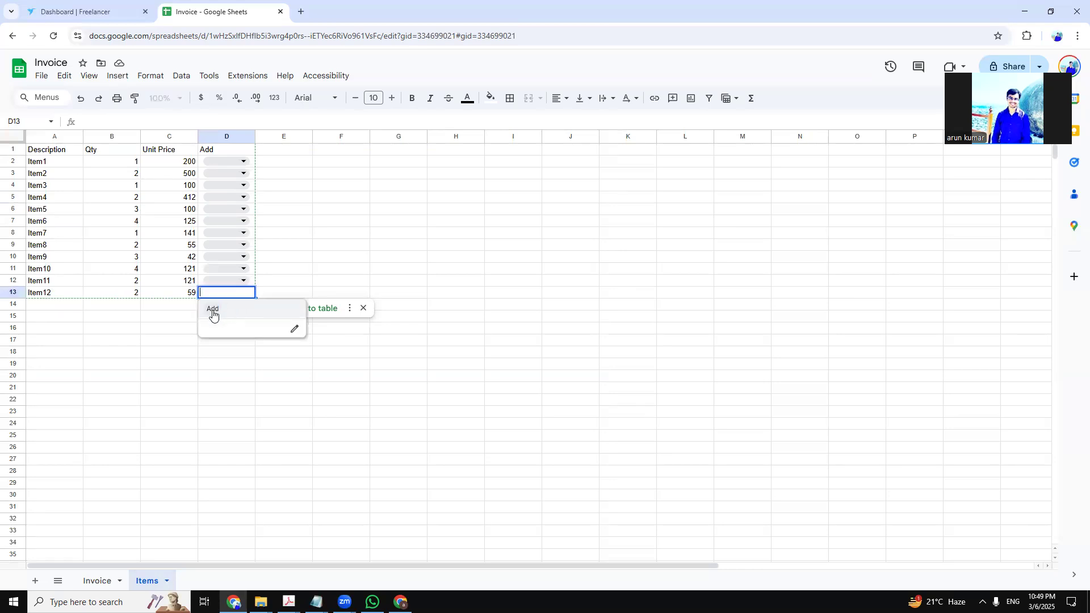
left_click(214, 313)
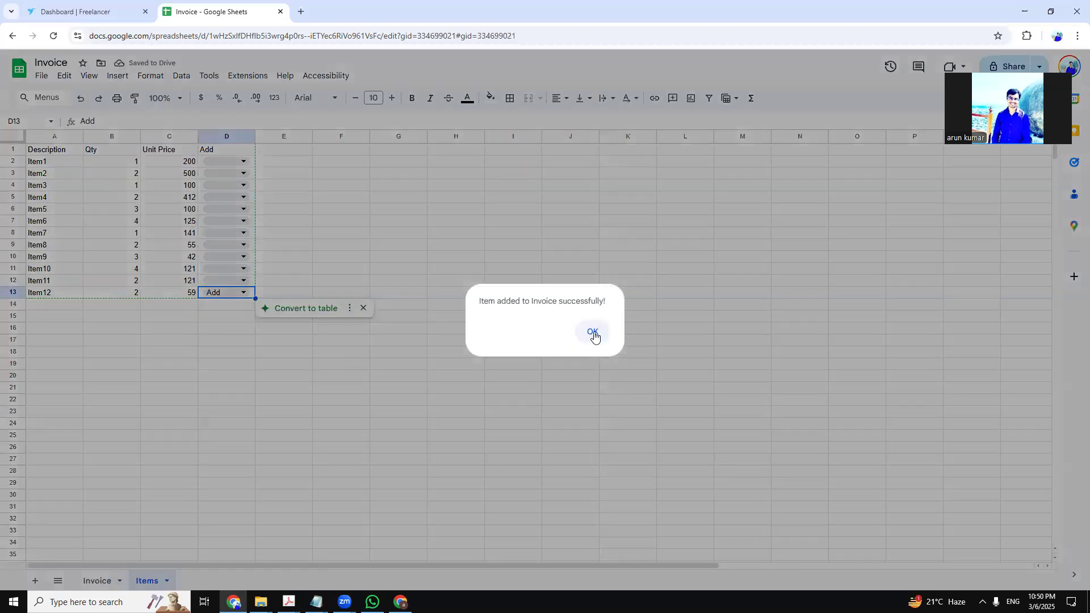
left_click(592, 332)
left_click(97, 580)
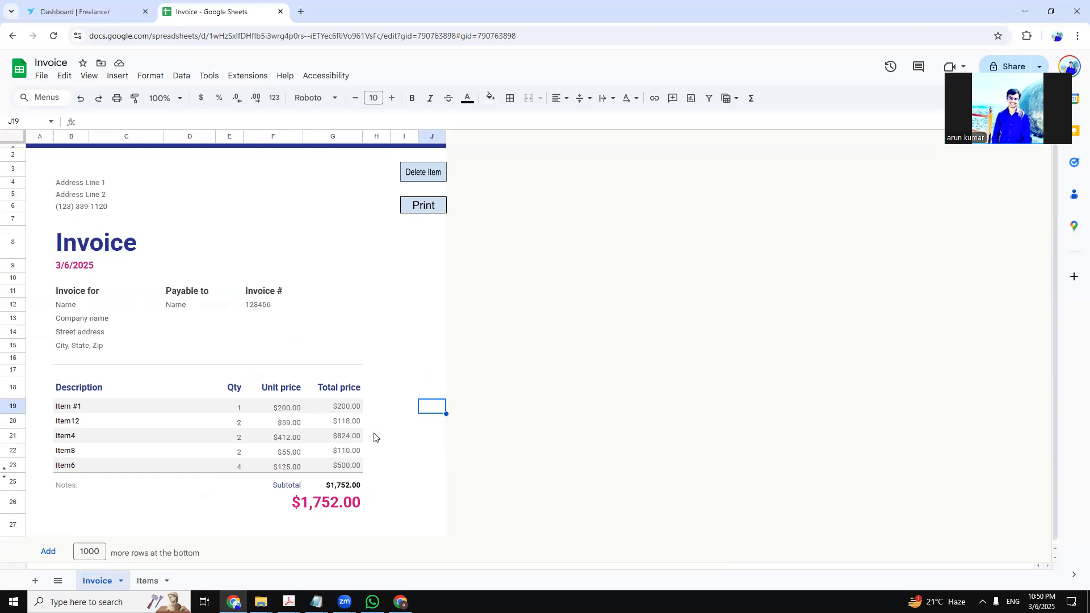
left_click(386, 425)
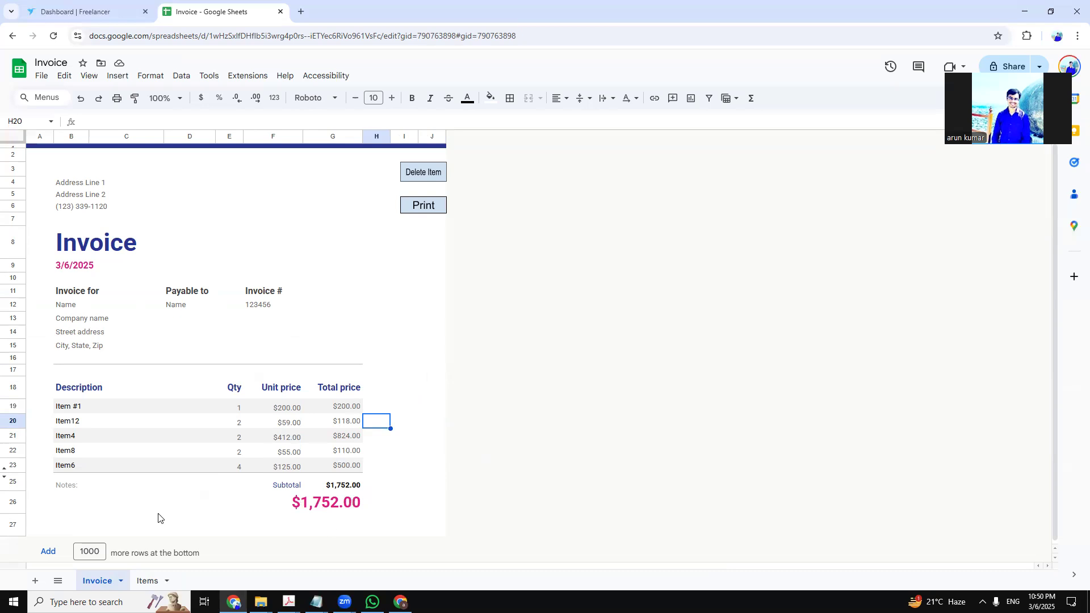
left_click(403, 475)
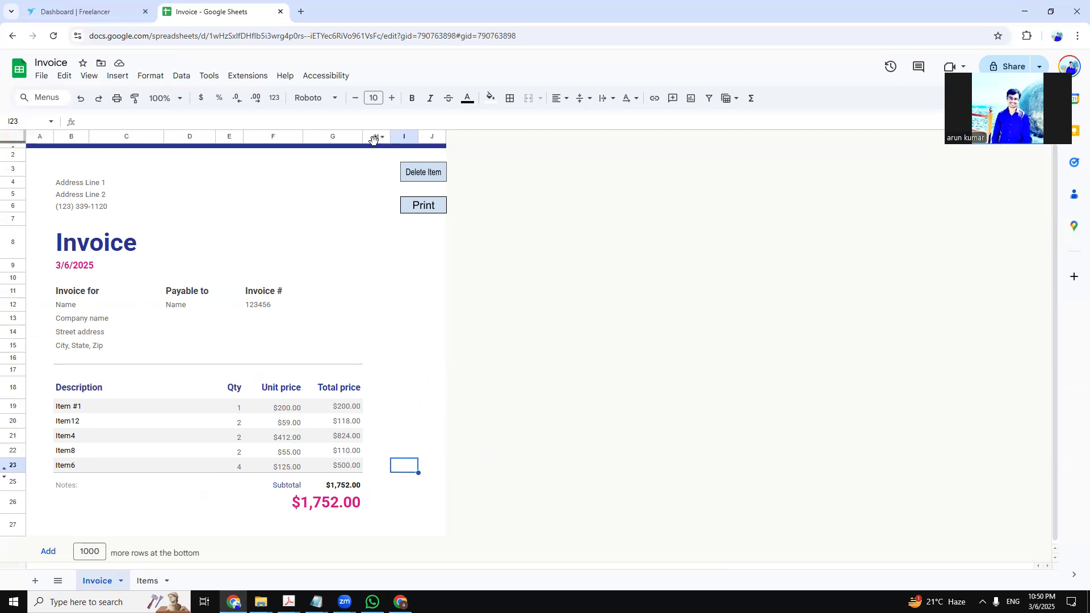
Delete invoice row 20 (Item12) with the Delete Item button, restoring the $1,634.00 total
left_click(418, 178)
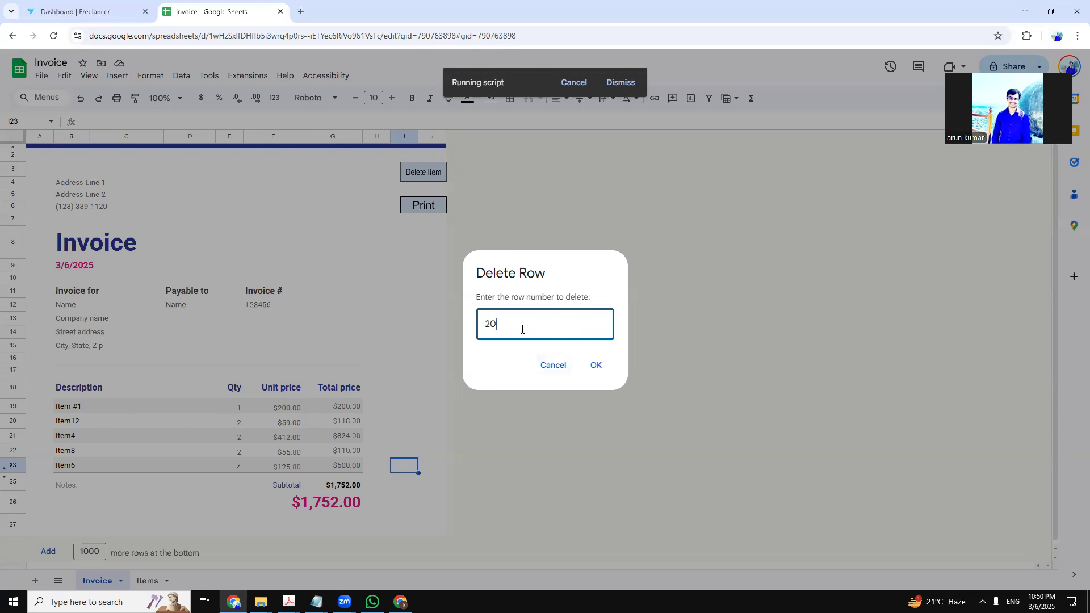
left_click(593, 365)
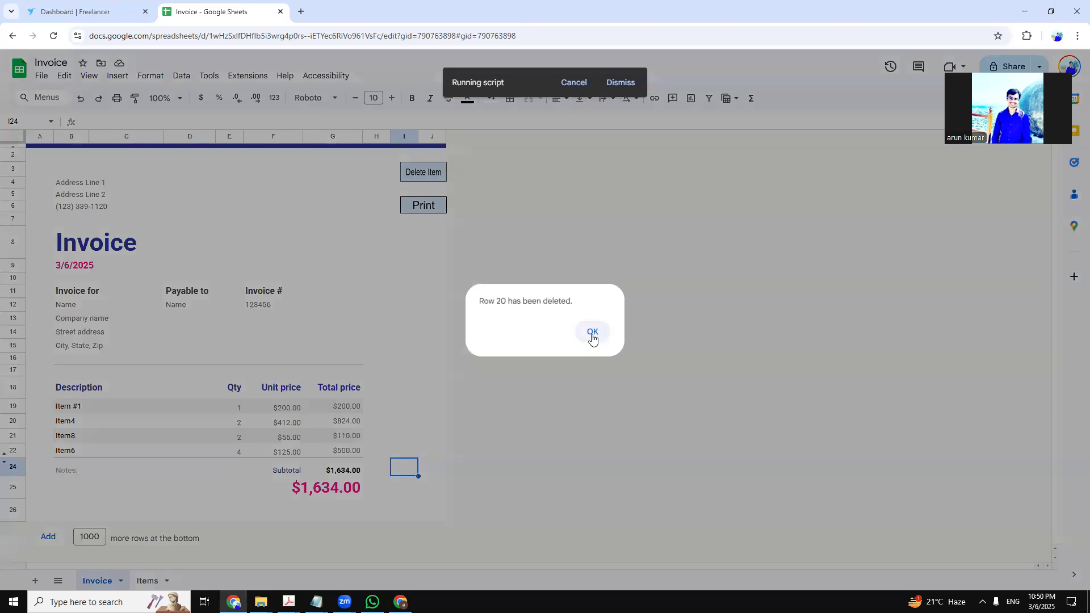
left_click(592, 338)
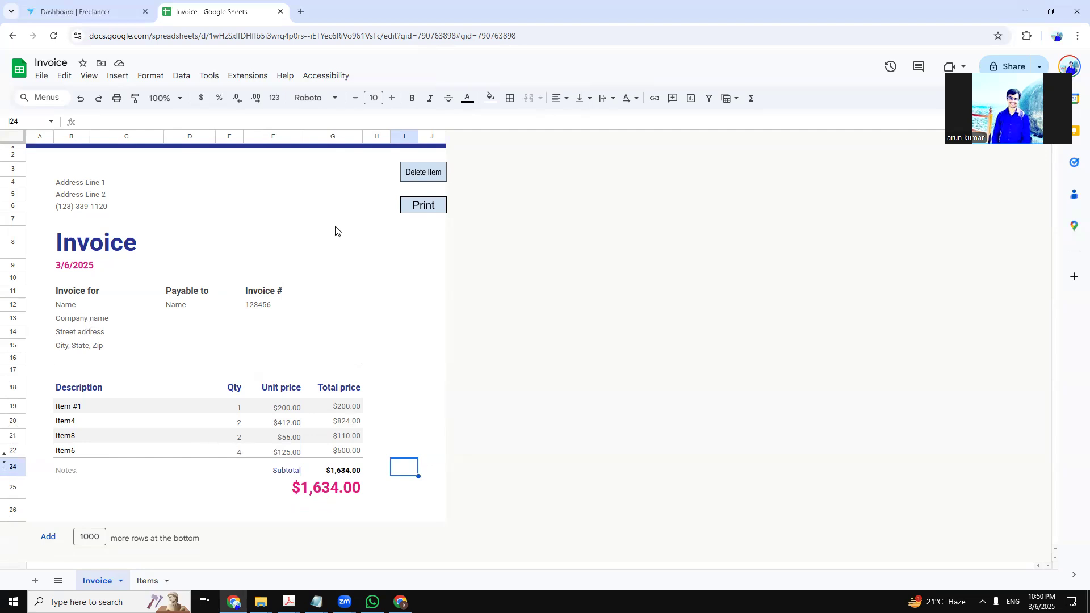
left_click(435, 211)
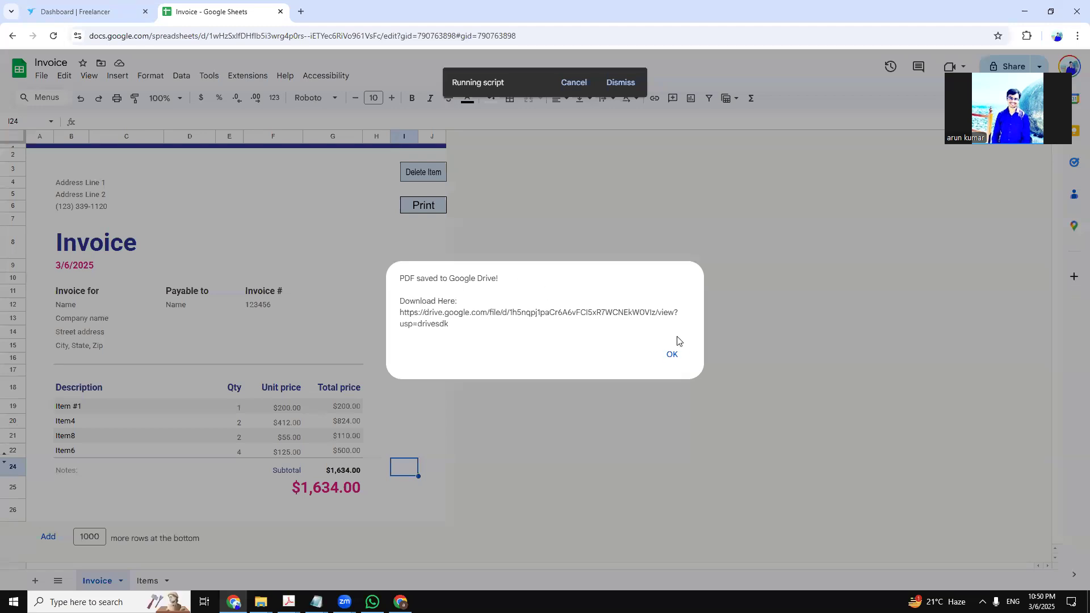
Acknowledge the invoice PDF saved to Google Drive and open a new browser tab
left_click(670, 355)
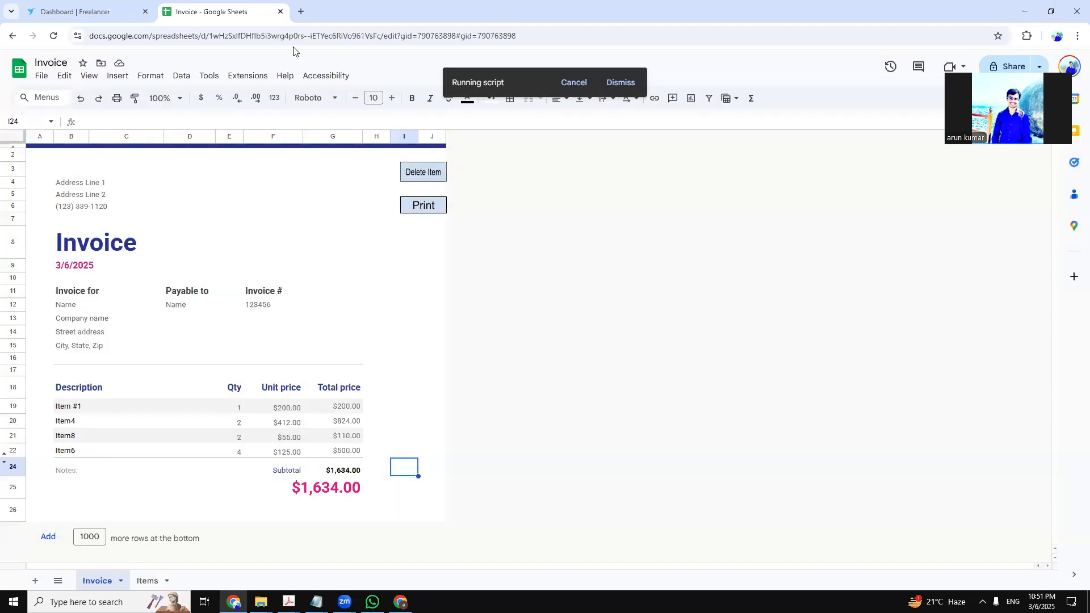
left_click(301, 11)
Go to Google Drive, open the PDF files folder and preview the exported invoice PDF
type("drive.google.com/drive/home")
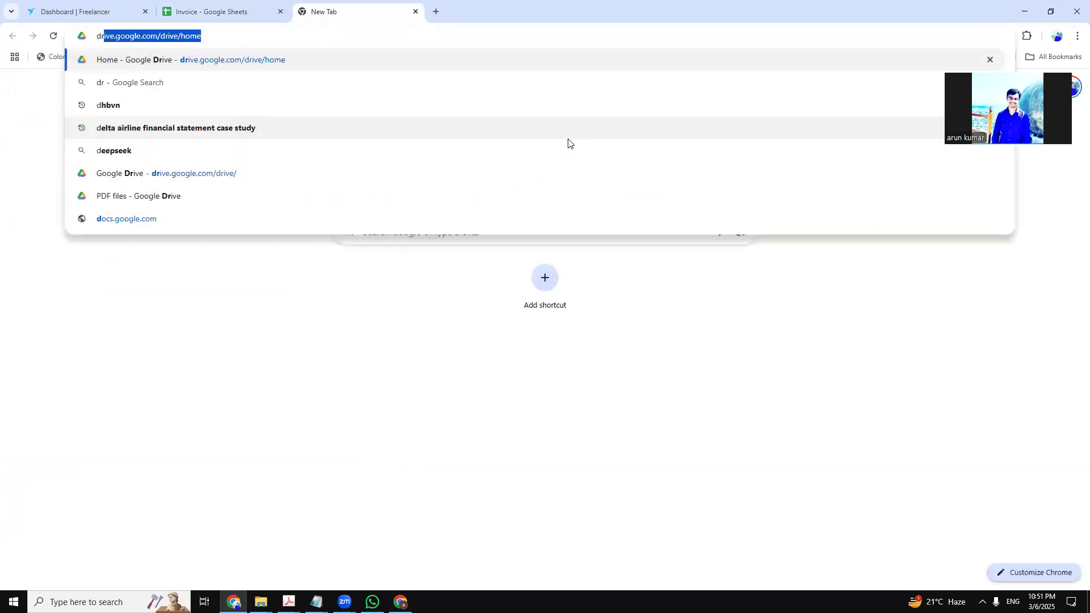
key("Return")
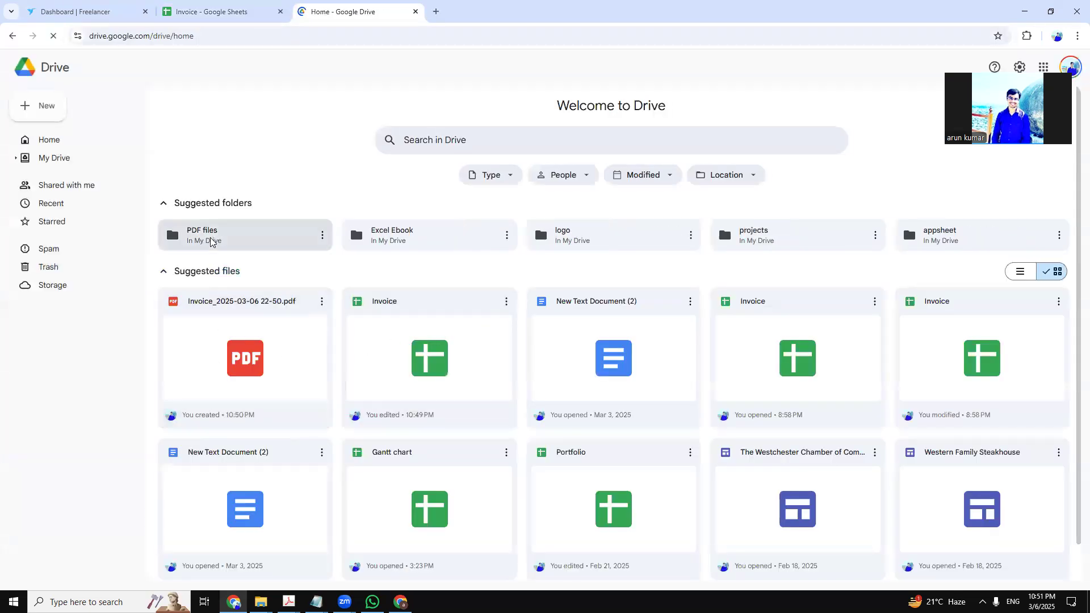
double_click(257, 252)
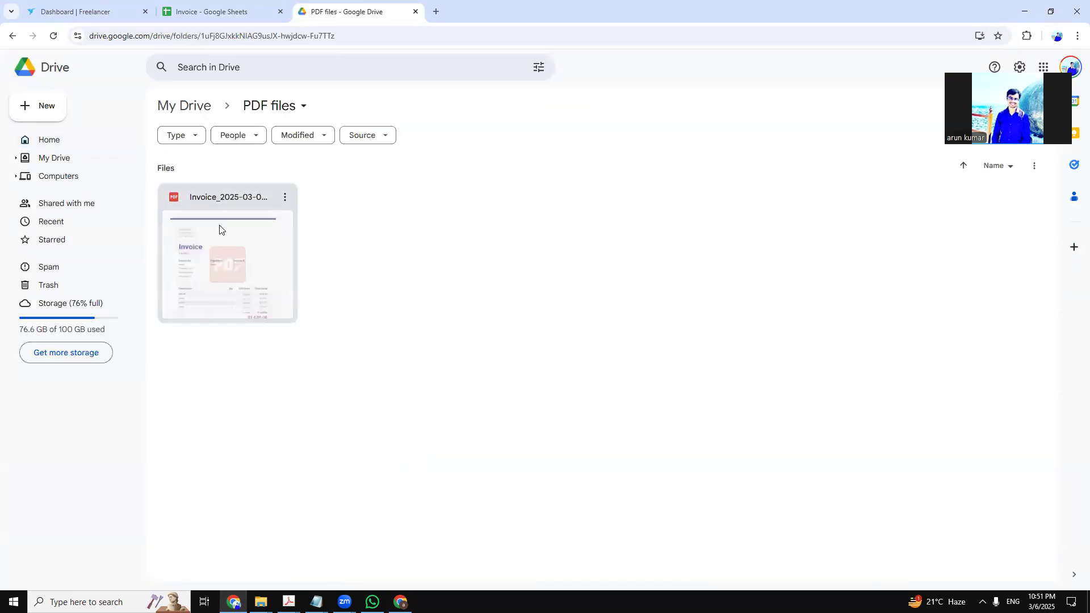
left_click(259, 264)
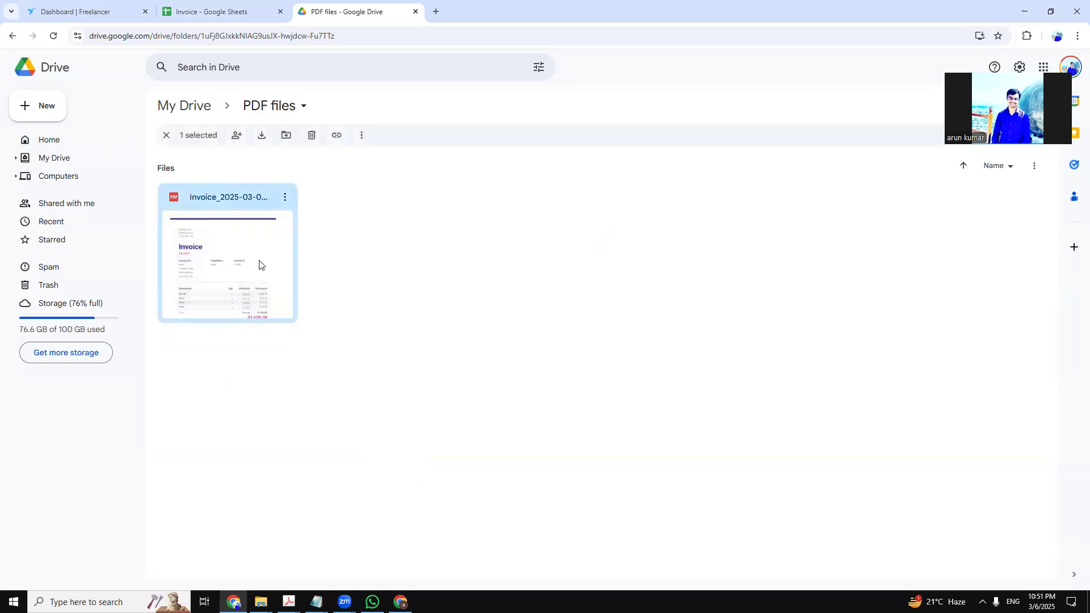
right_click(259, 264)
mouse_move(312, 281)
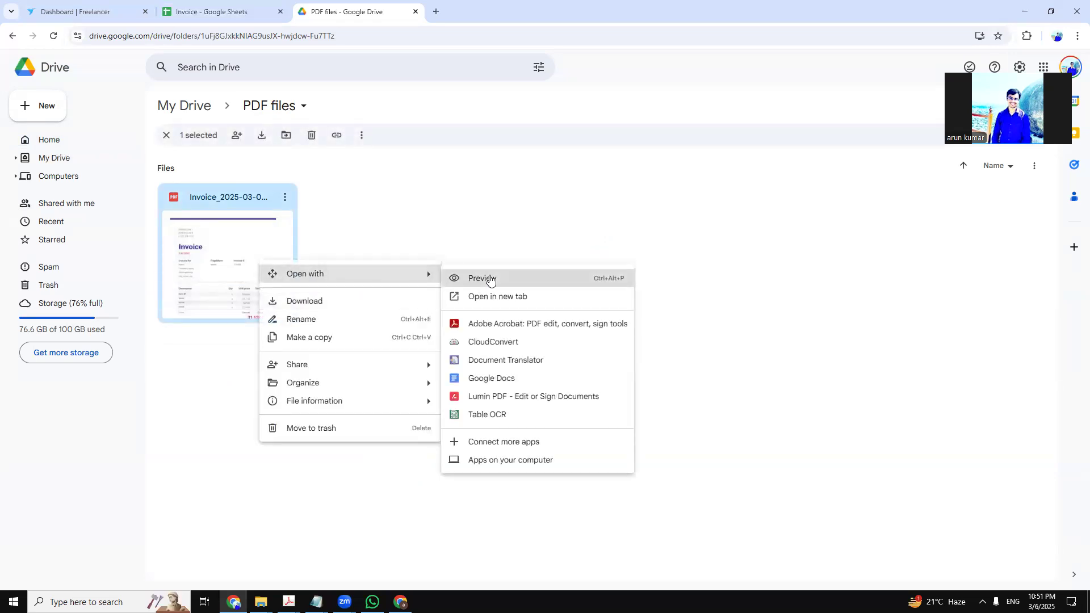
left_click(482, 275)
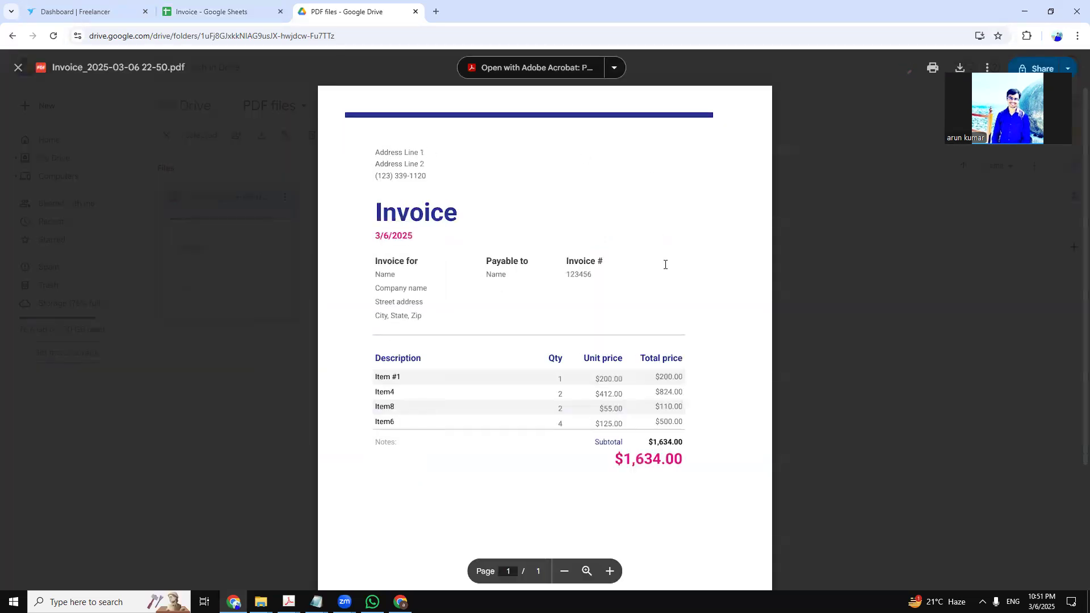
scroll(427, 239, "down", 3)
scroll(426, 267, "up", 3)
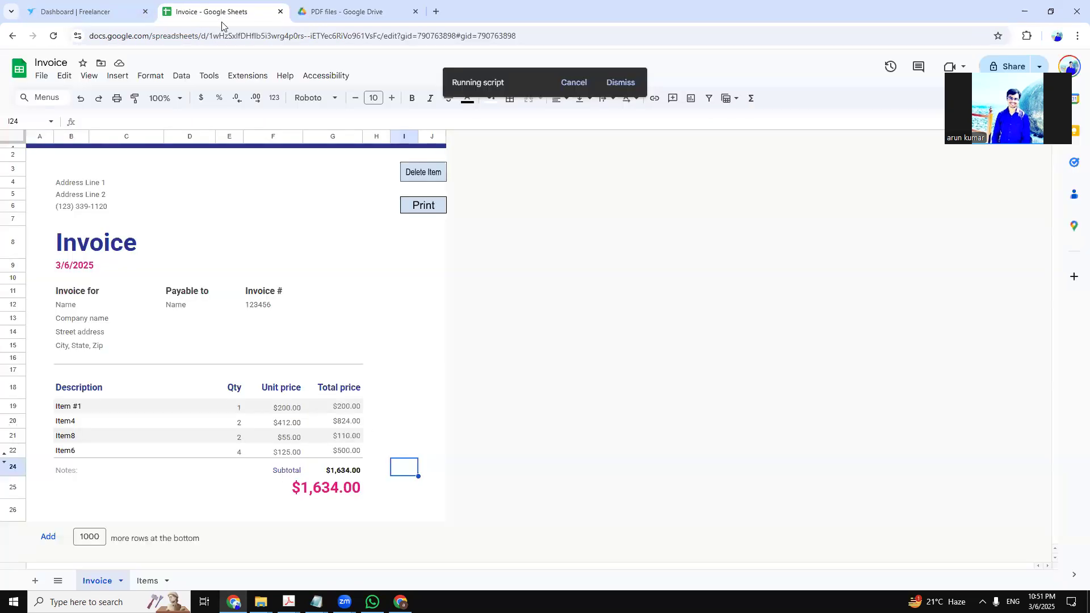
left_click(238, 12)
left_click(374, 9)
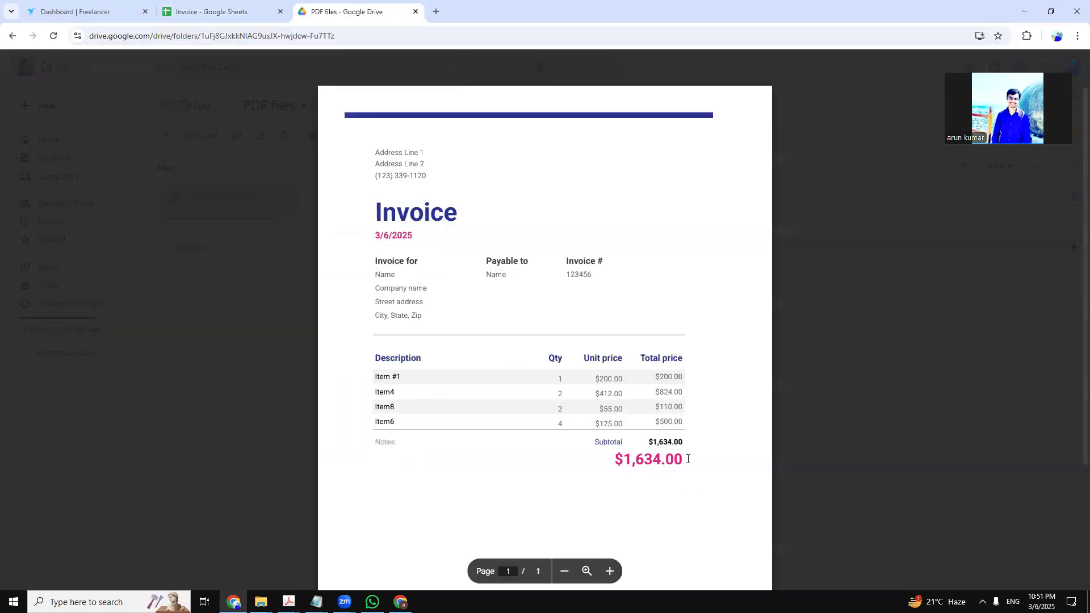
scroll(670, 482, "down", 3)
scroll(670, 484, "up", 3)
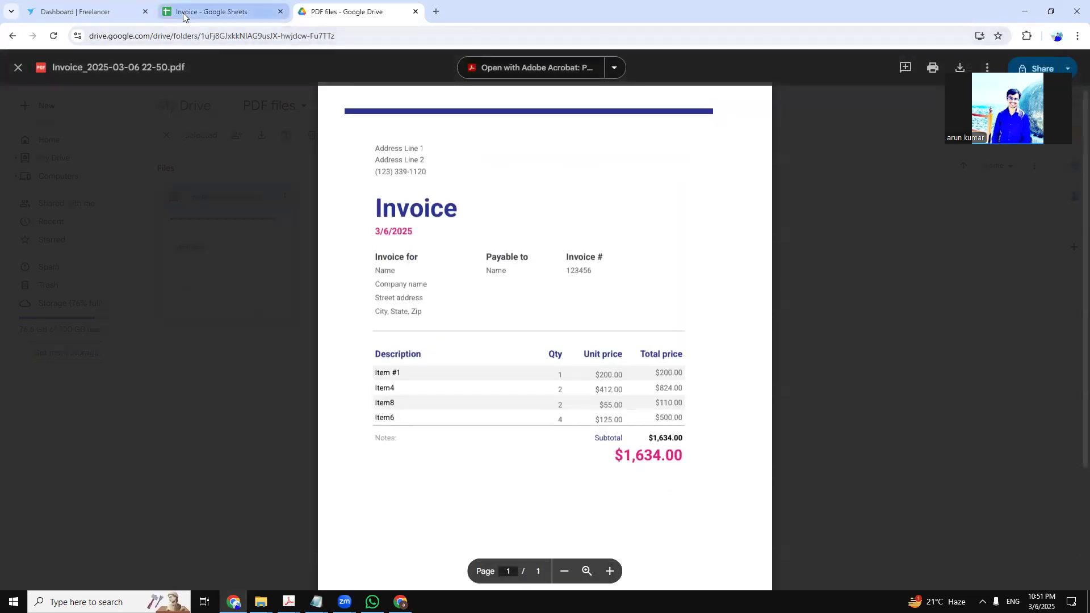
left_click(218, 12)
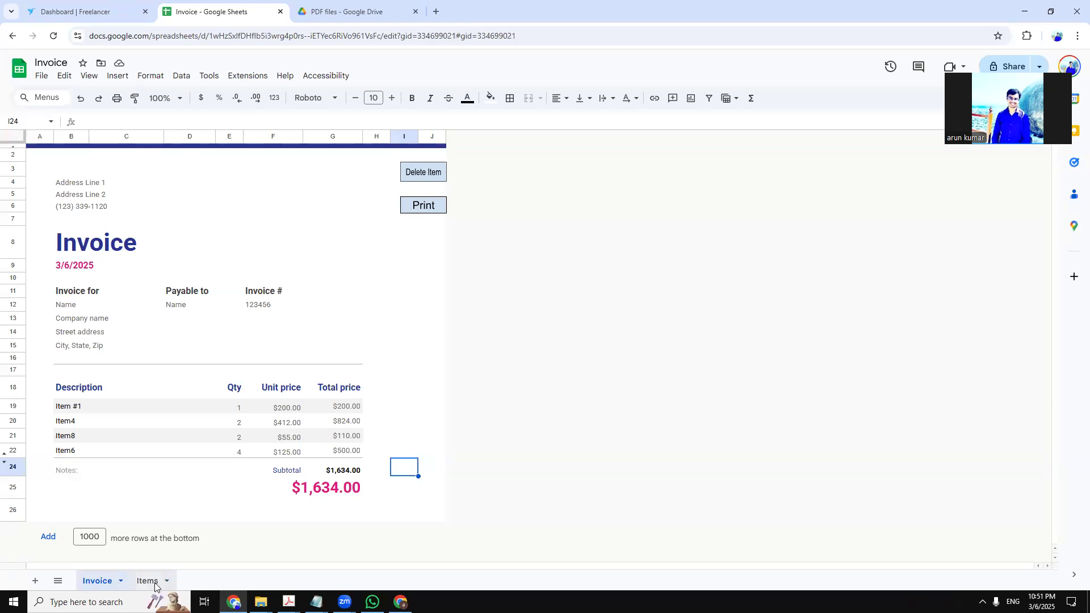
Add Item12 again via D13's Add choice on the Items sheet, bringing the invoice to $1,752.00
left_click(147, 581)
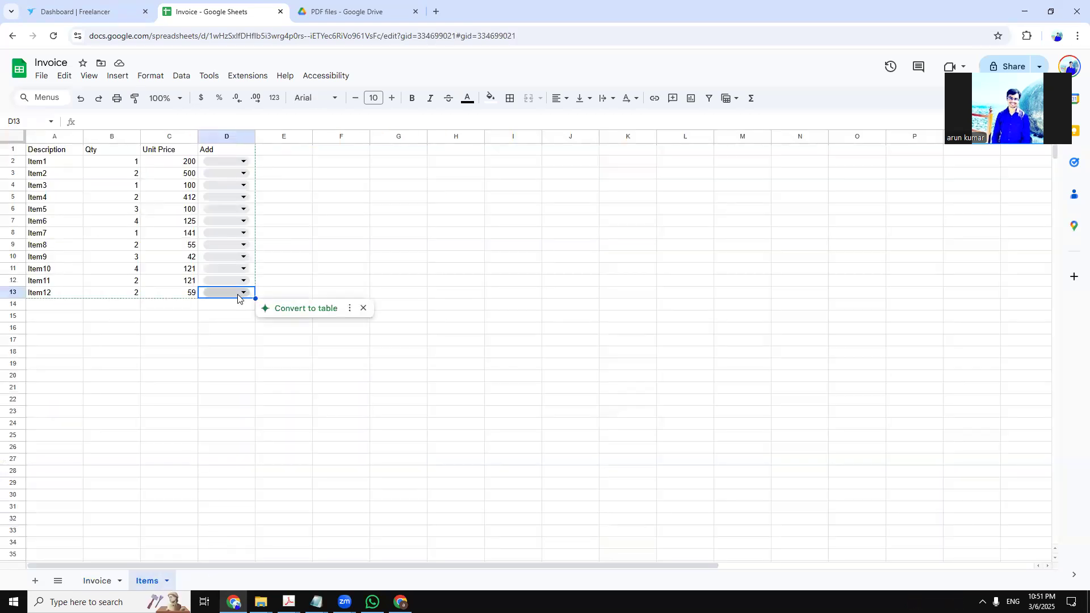
left_click(109, 583)
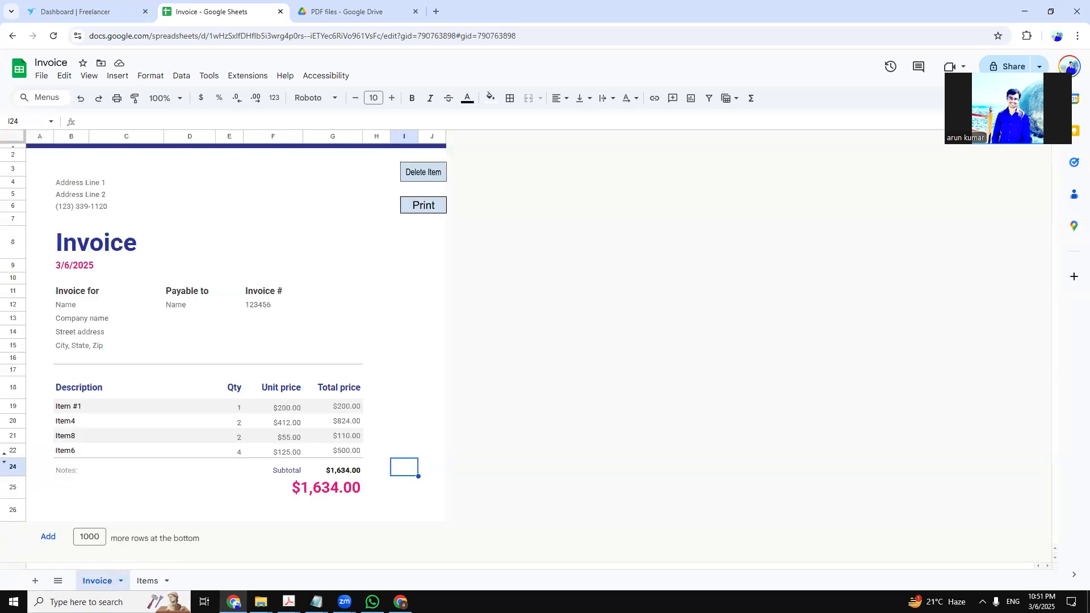
left_click(147, 580)
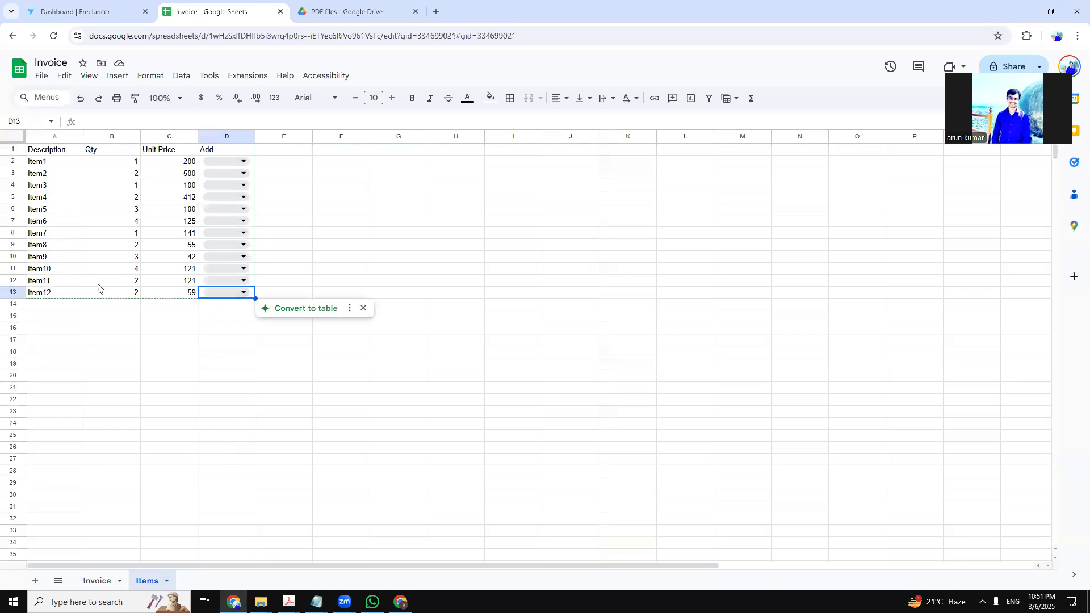
left_click(237, 294)
left_click(217, 313)
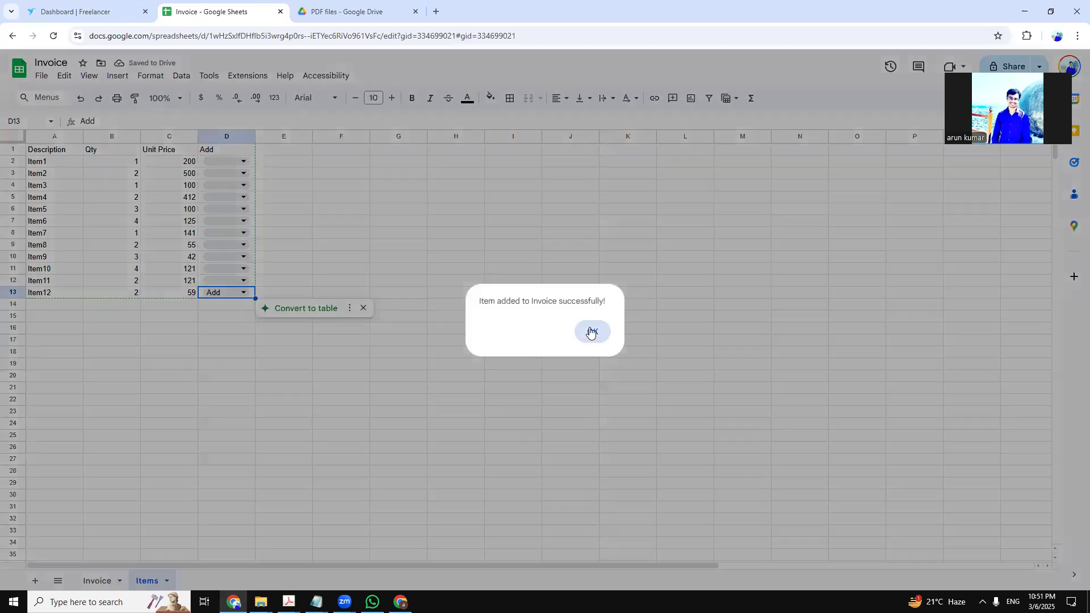
left_click(591, 331)
left_click(97, 580)
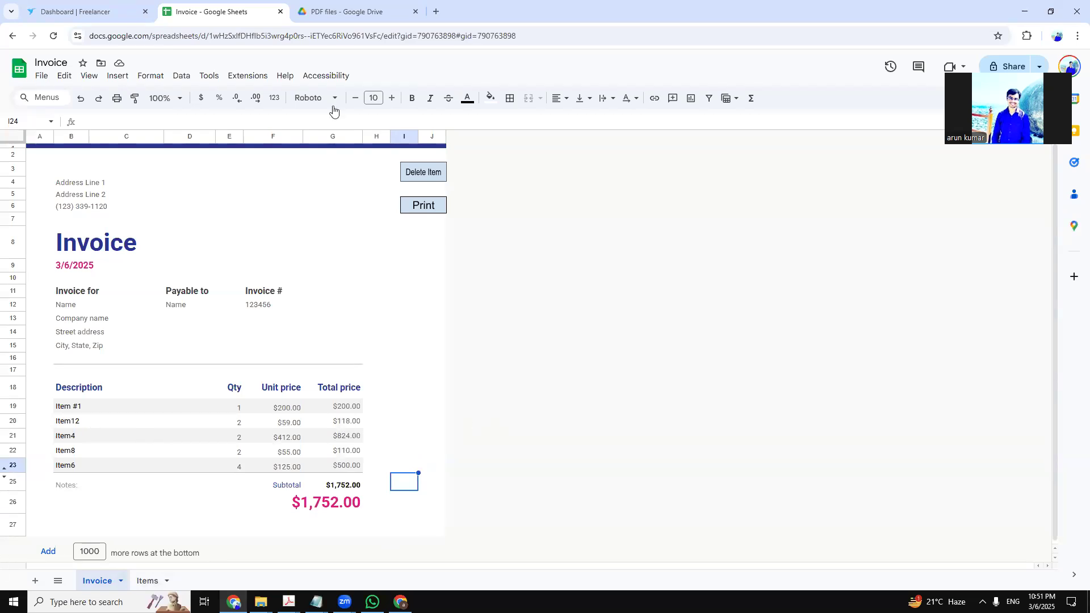
left_click(429, 209)
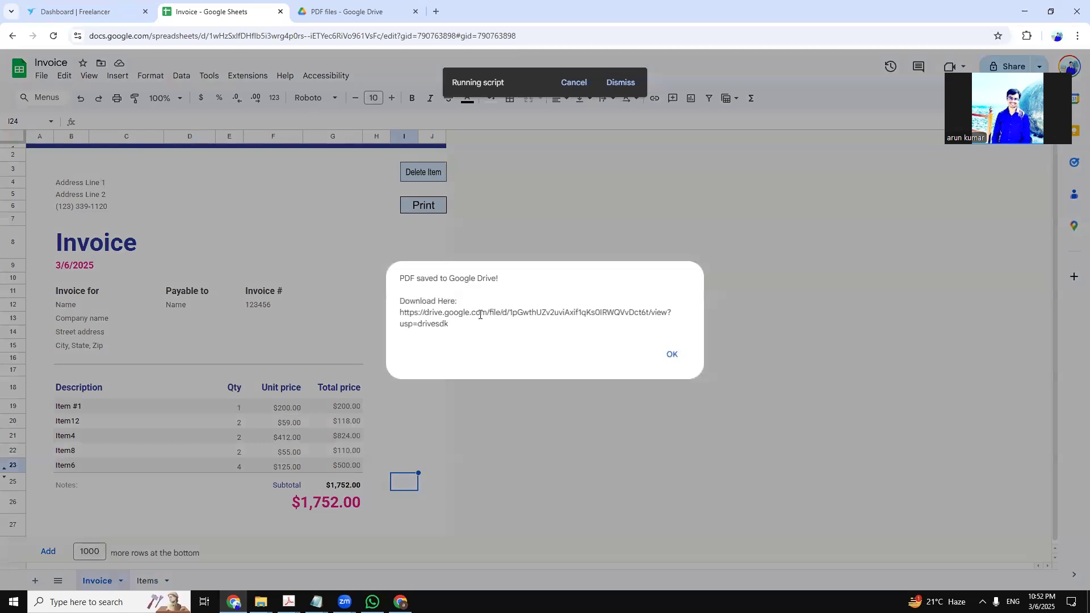
Dismiss the PDF-saved message and switch back to the Drive PDF files tab
left_click(673, 354)
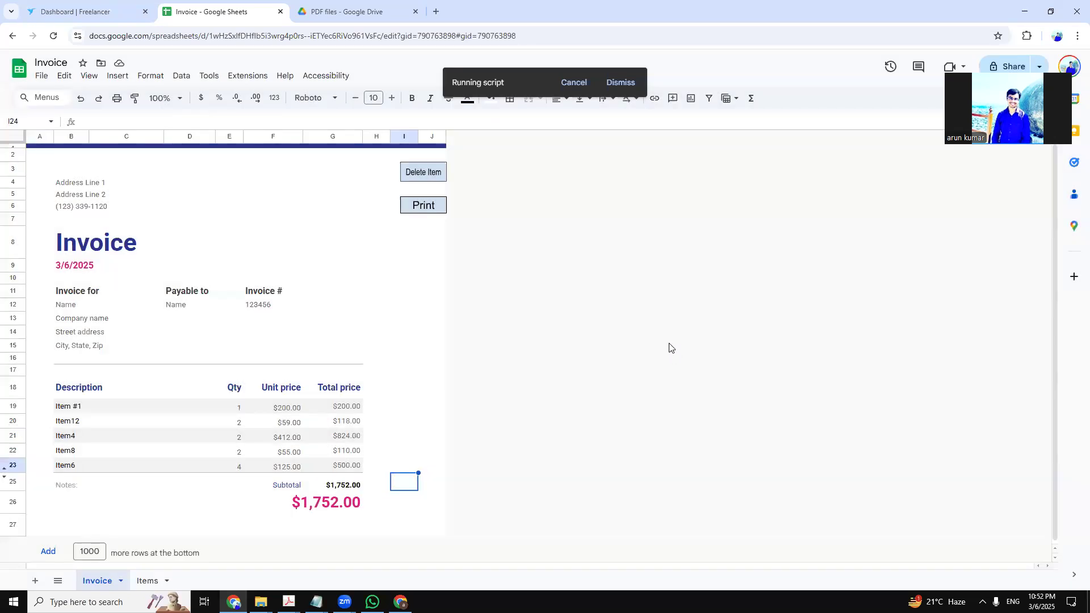
left_click(354, 11)
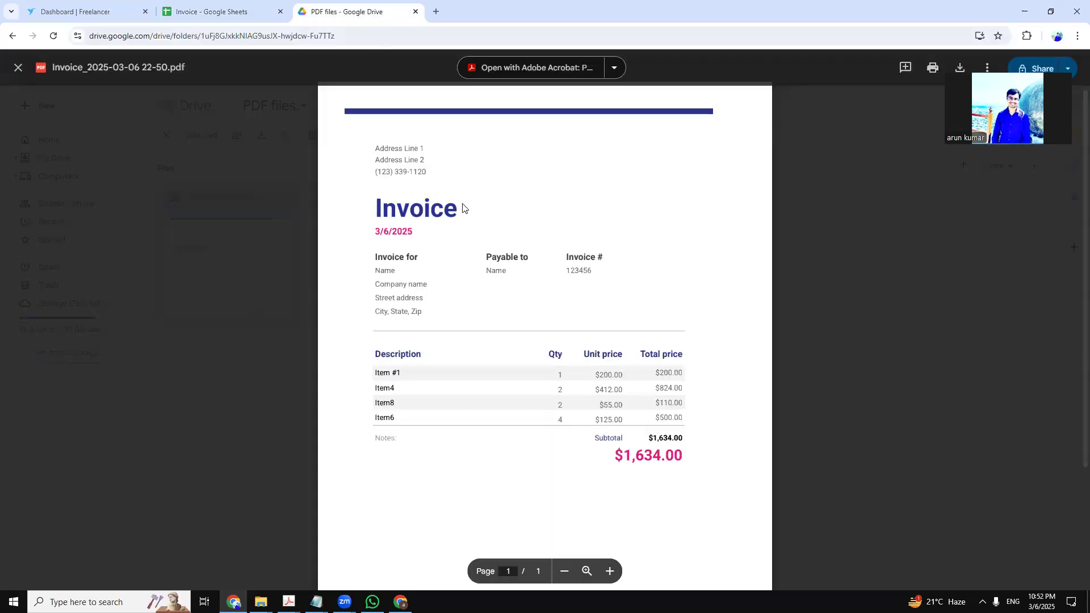
Close the old preview, then preview and close the first invoice PDF
left_click(17, 71)
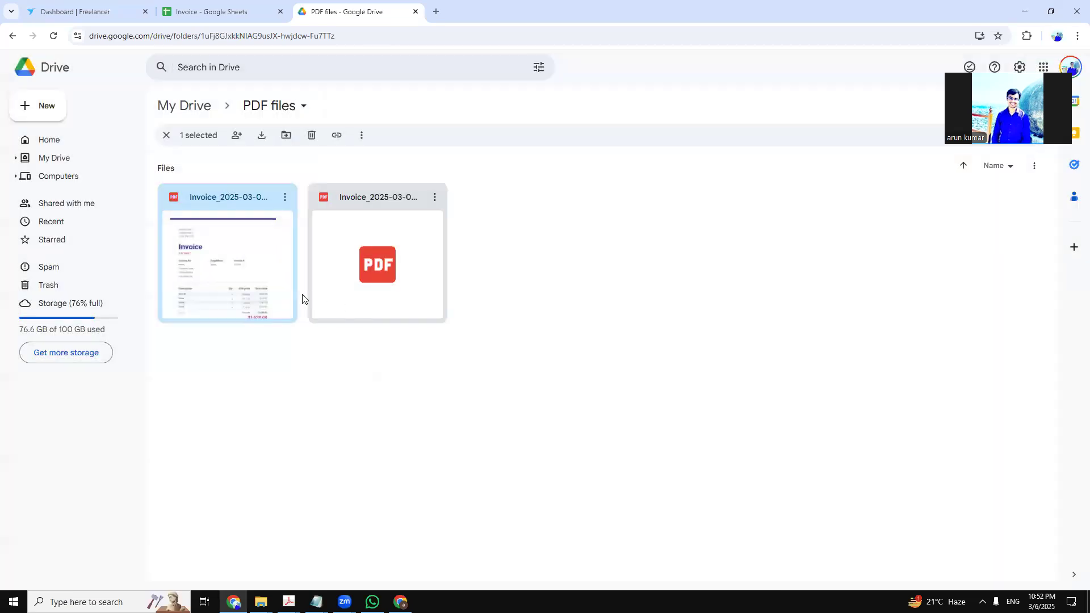
left_click(299, 398)
right_click(244, 259)
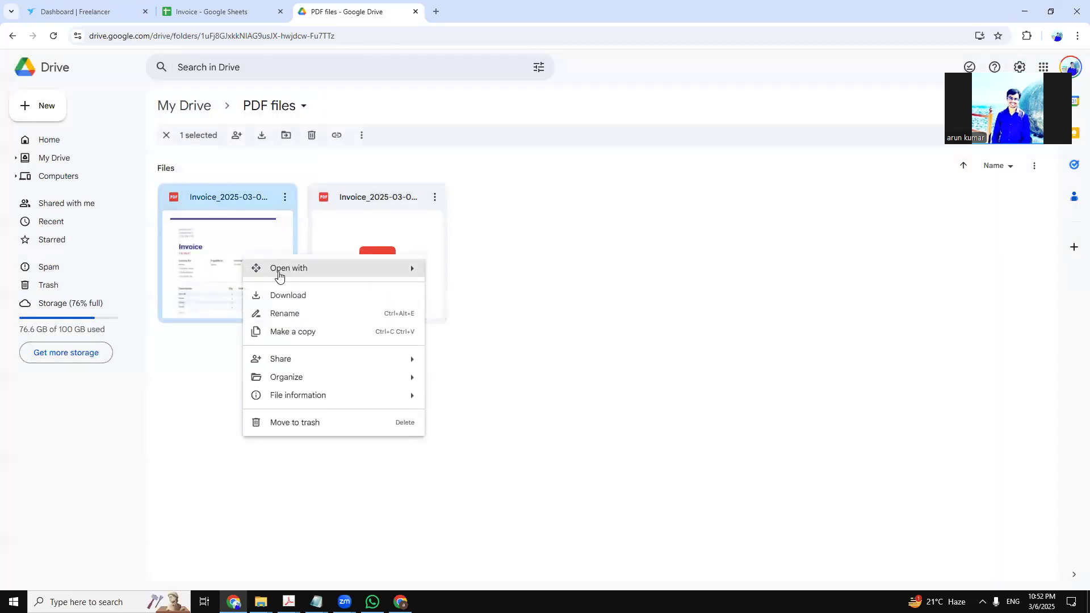
mouse_move(279, 275)
left_click(535, 278)
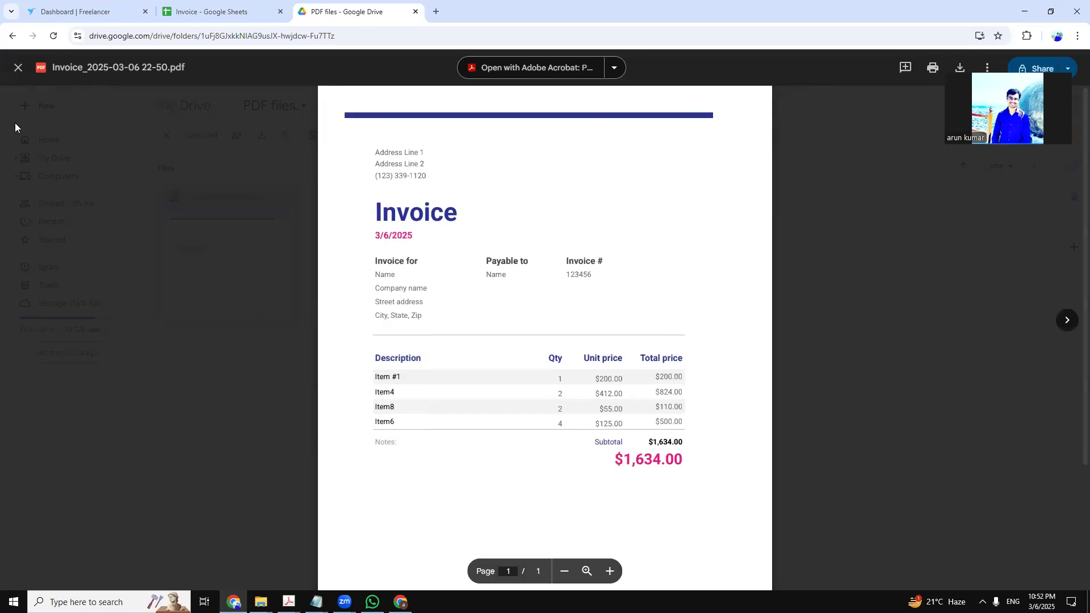
left_click(18, 67)
Preview the newer 22-51 invoice PDF listing Item12 with its $1,752.00 total, then close it
right_click(365, 246)
mouse_move(450, 257)
left_click(598, 267)
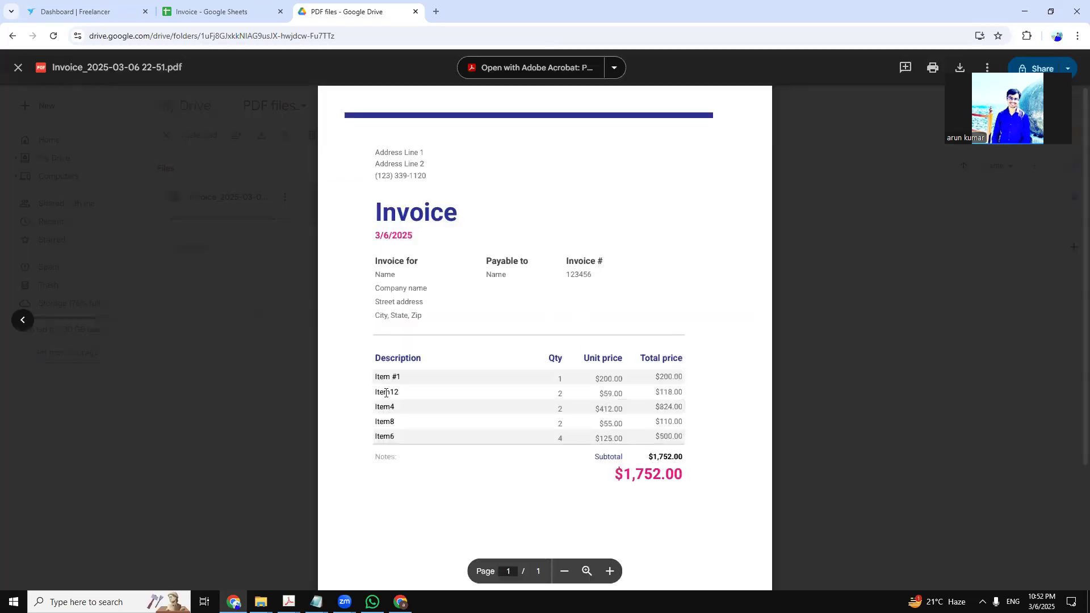
scroll(699, 383, "down", 3)
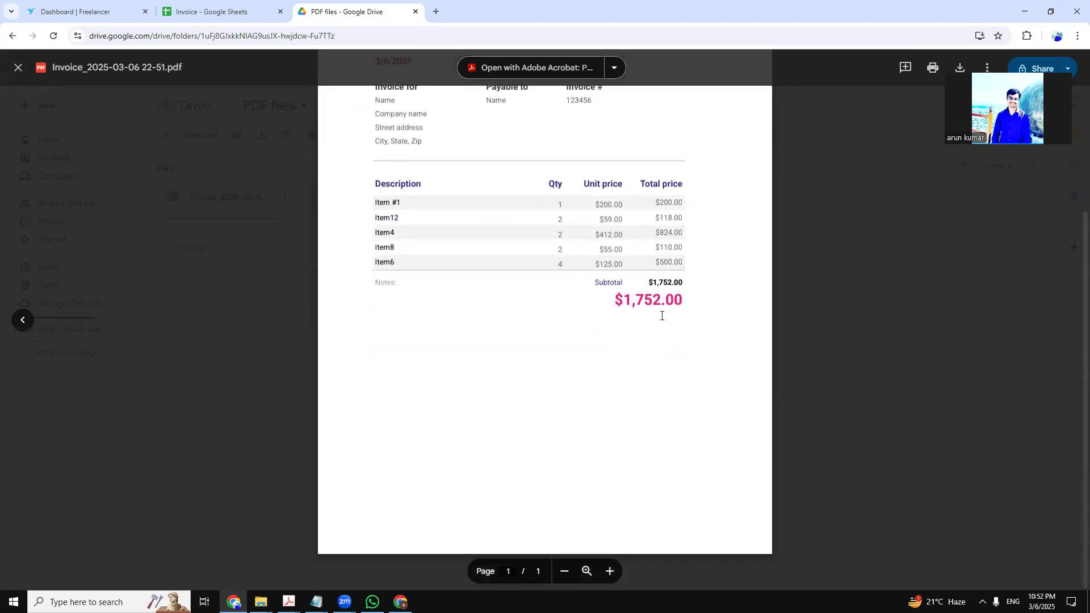
scroll(670, 315, "up", 3)
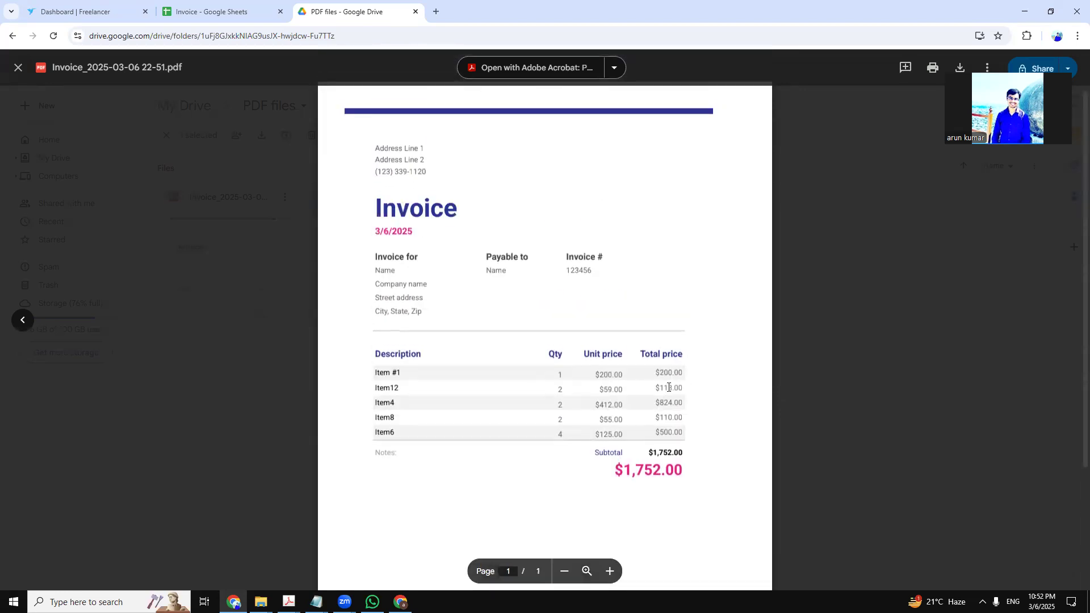
scroll(653, 408, "up", 1)
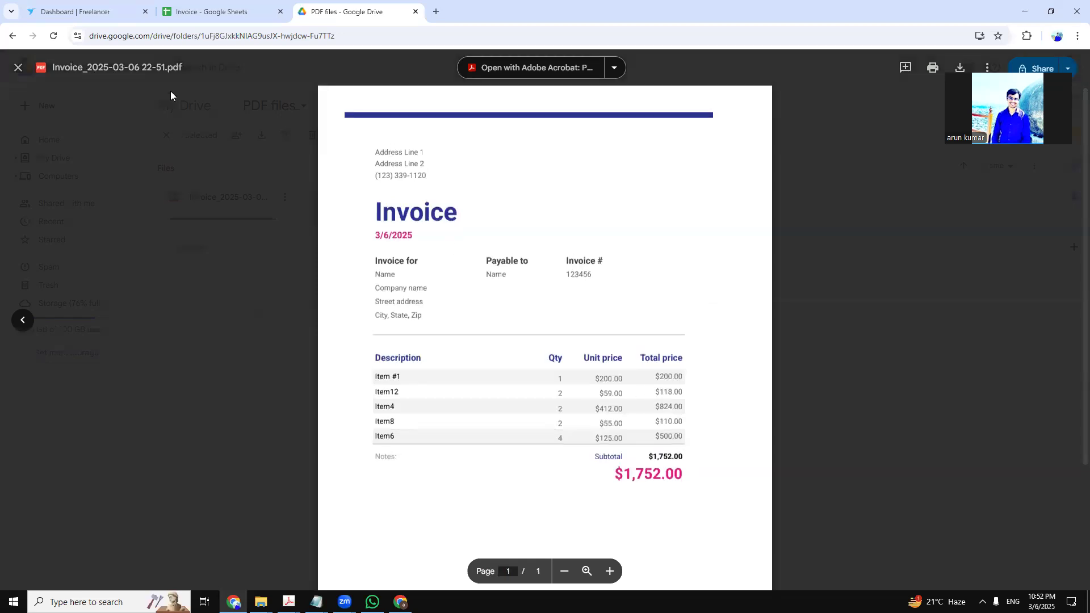
left_click(8, 68)
left_click(533, 292)
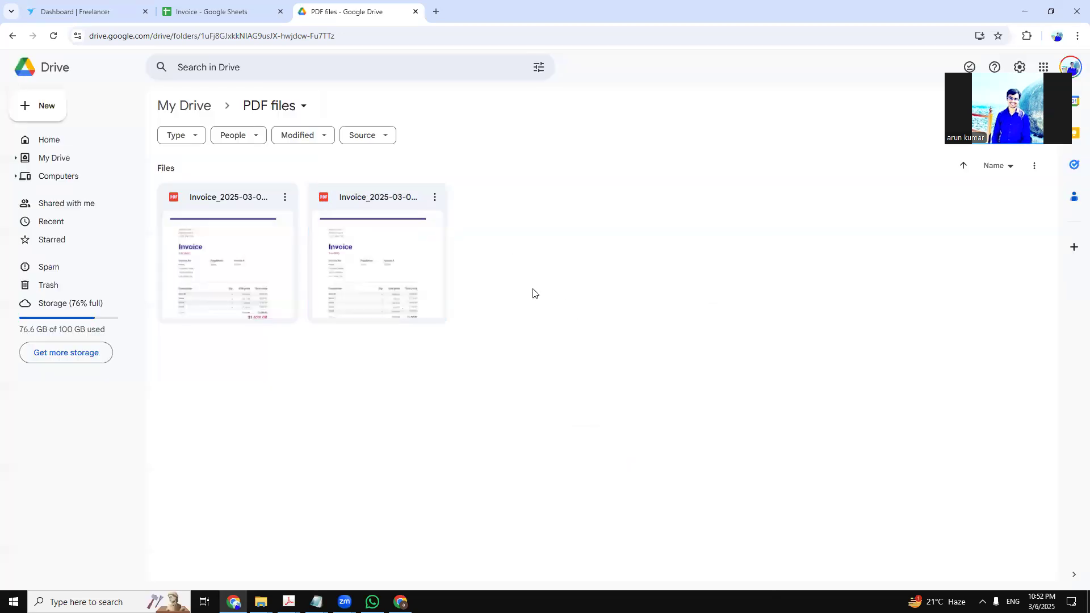
Return to the Invoice spreadsheet, now listing Item #1, Item12, Item4, Item8, Item6 totalling $1,752.00
left_click(182, 4)
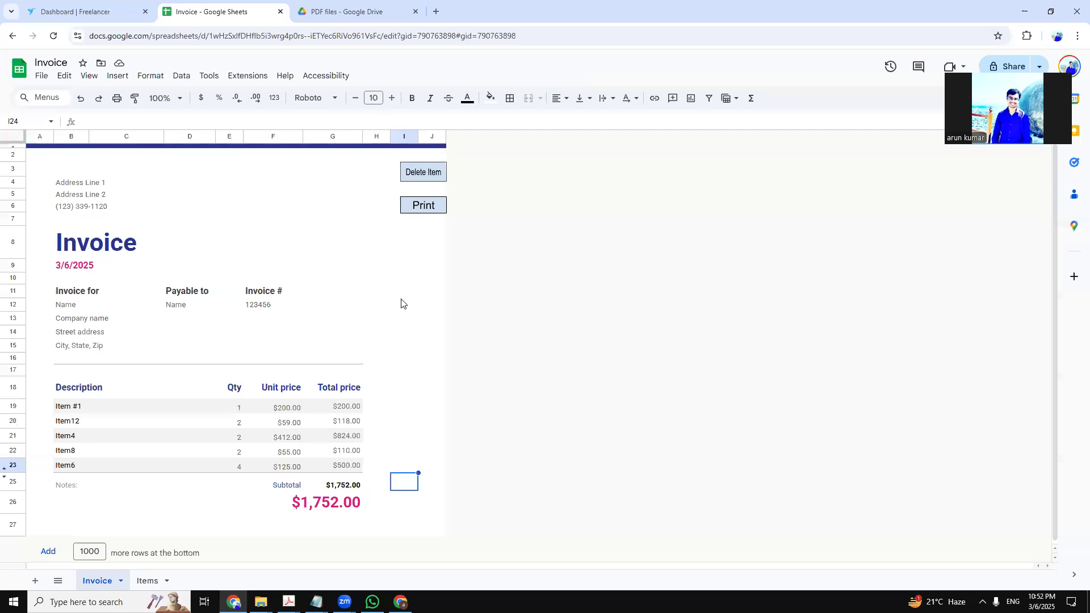
left_click(486, 280)
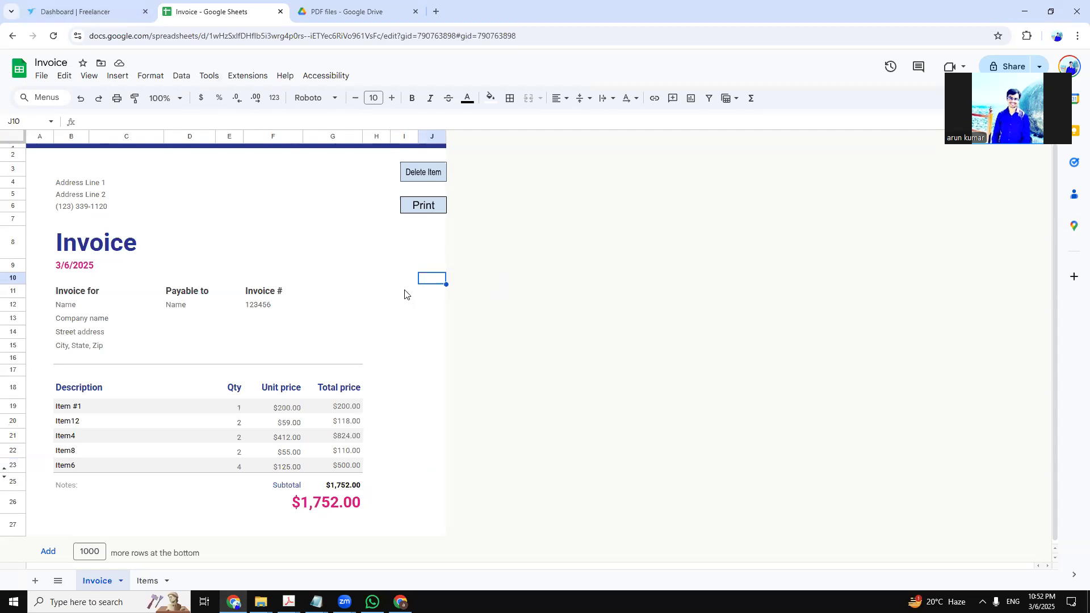
left_click(407, 265)
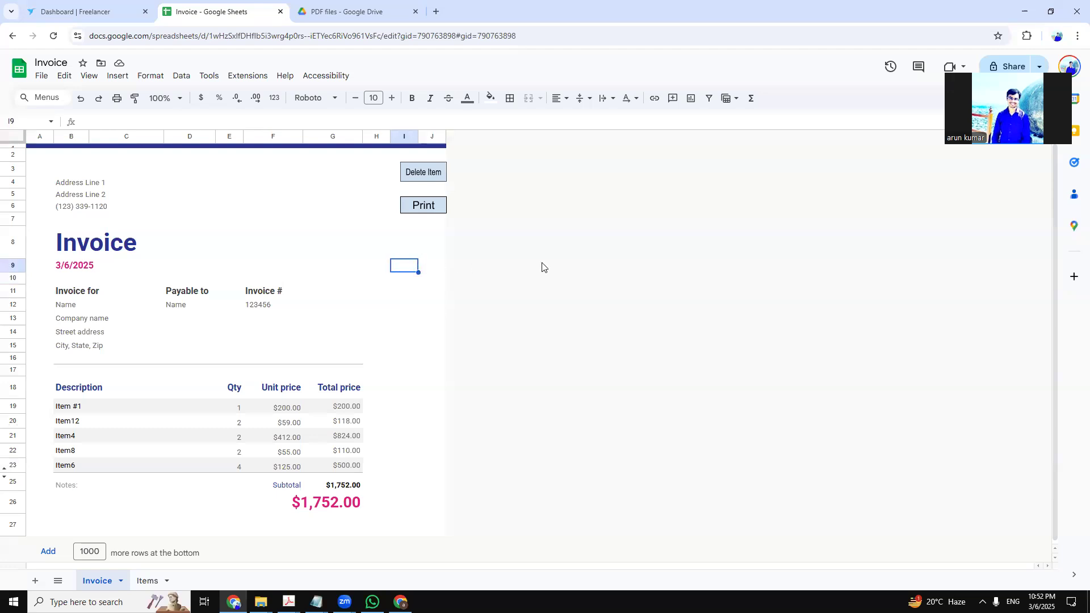